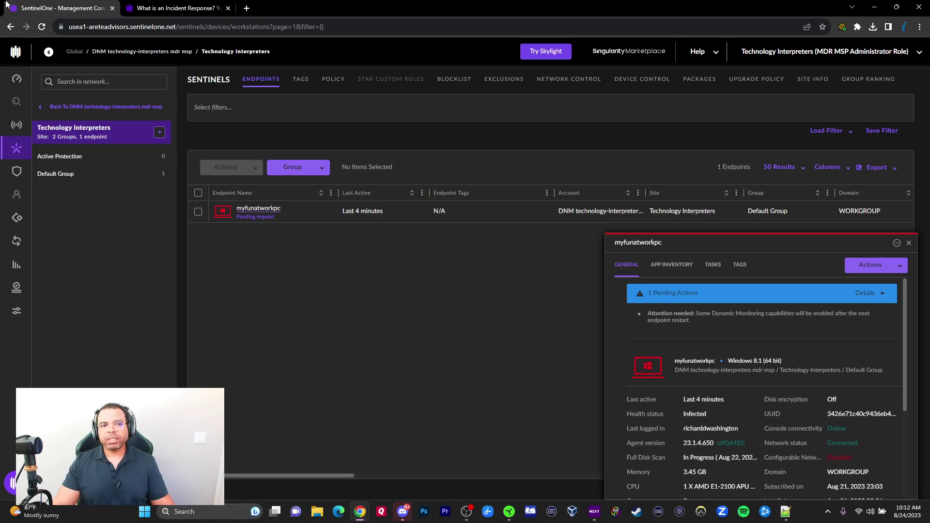
Read through the incident response article in its browser tab.
click(166, 8)
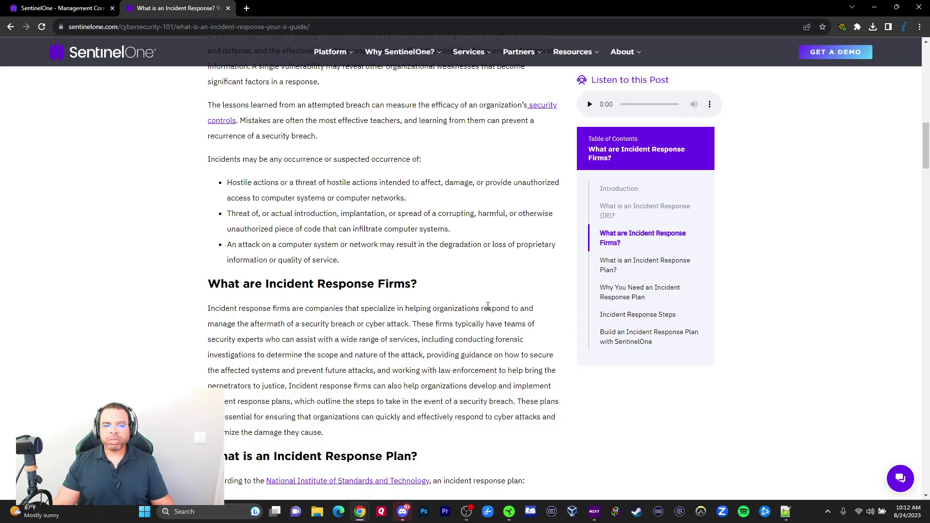
scroll(480, 299, up, 3)
scroll(480, 291, down, 20)
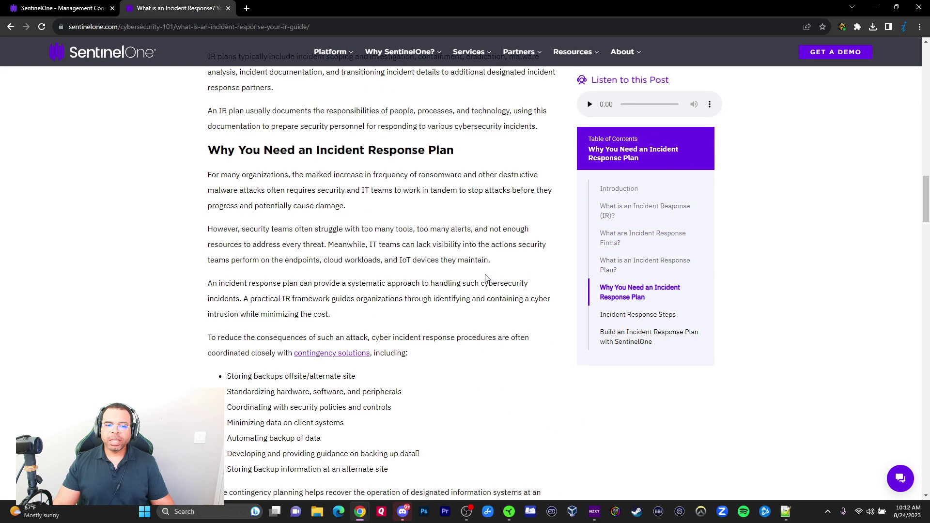
scroll(486, 273, down, 2)
scroll(465, 280, up, 2)
scroll(290, 179, down, 3)
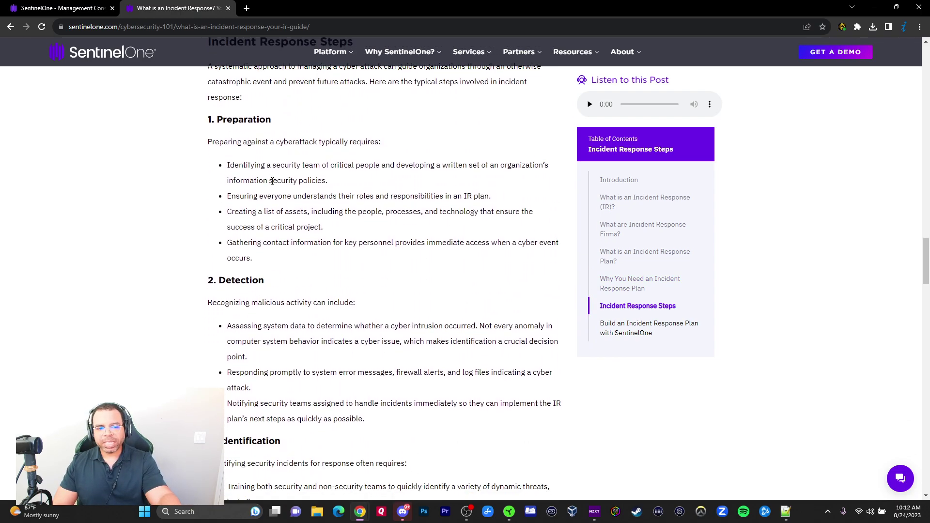
scroll(295, 271, down, 9)
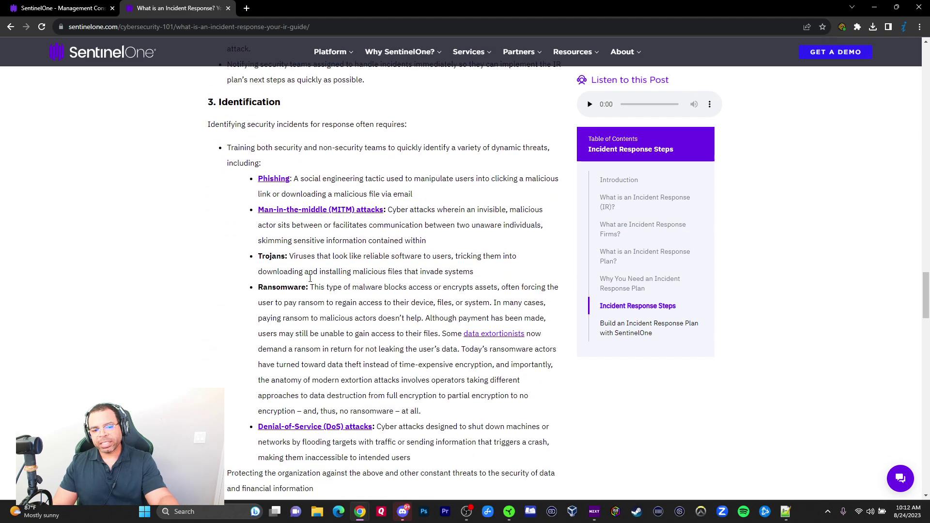
scroll(271, 382, down, 18)
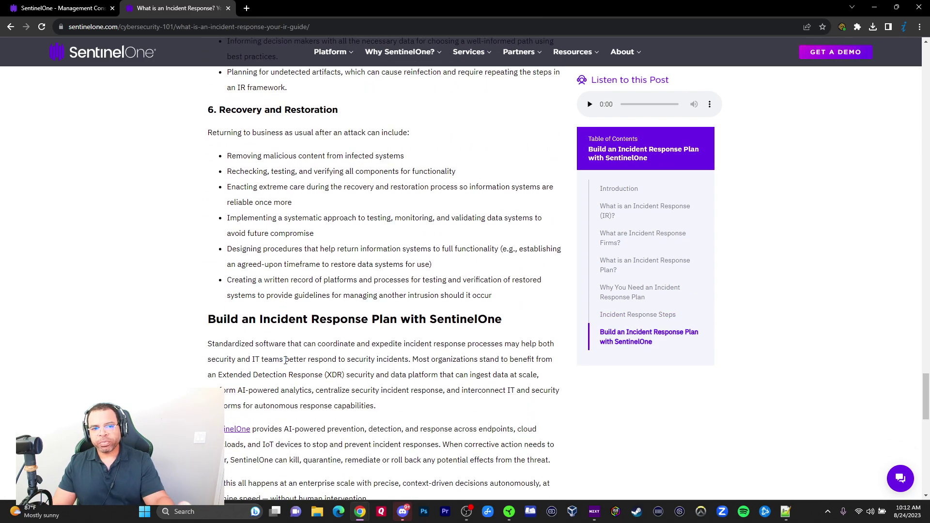
scroll(285, 359, up, 18)
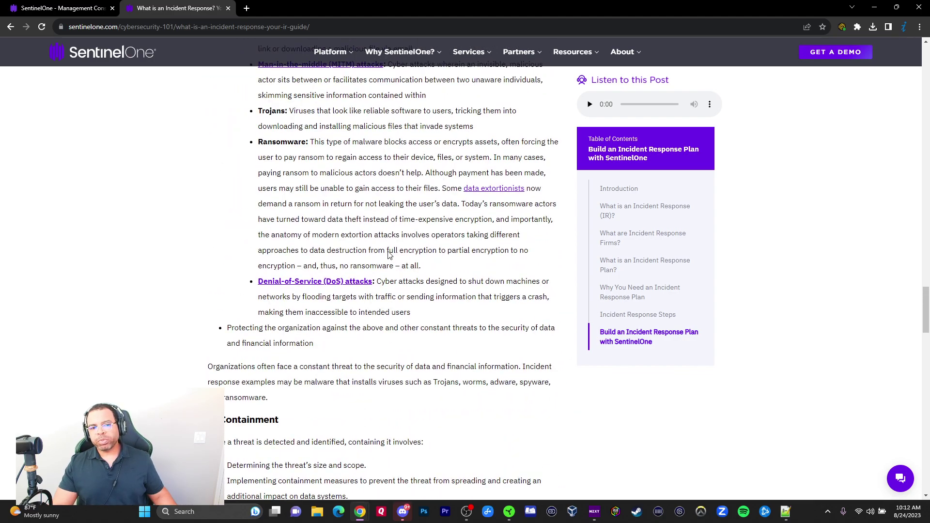
scroll(383, 218, up, 8)
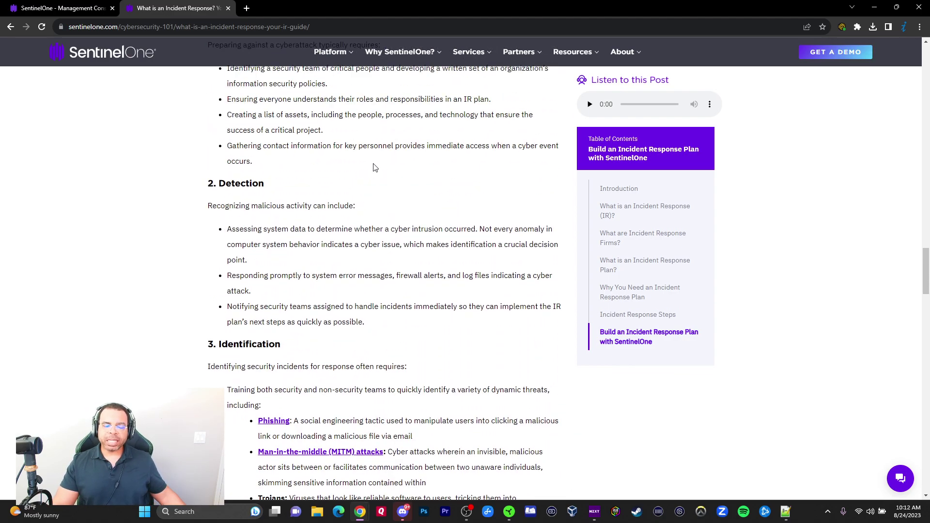
scroll(374, 168, up, 2)
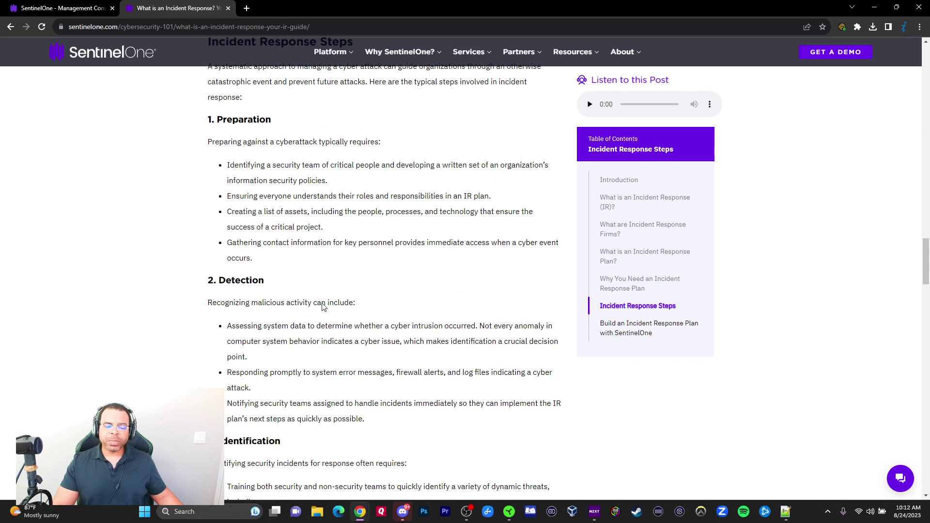
scroll(356, 337, down, 3)
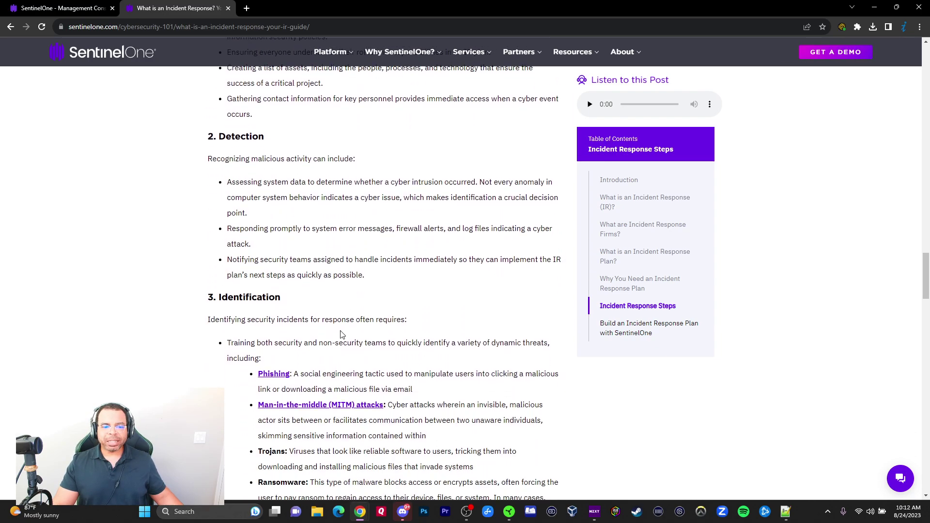
scroll(286, 316, down, 2)
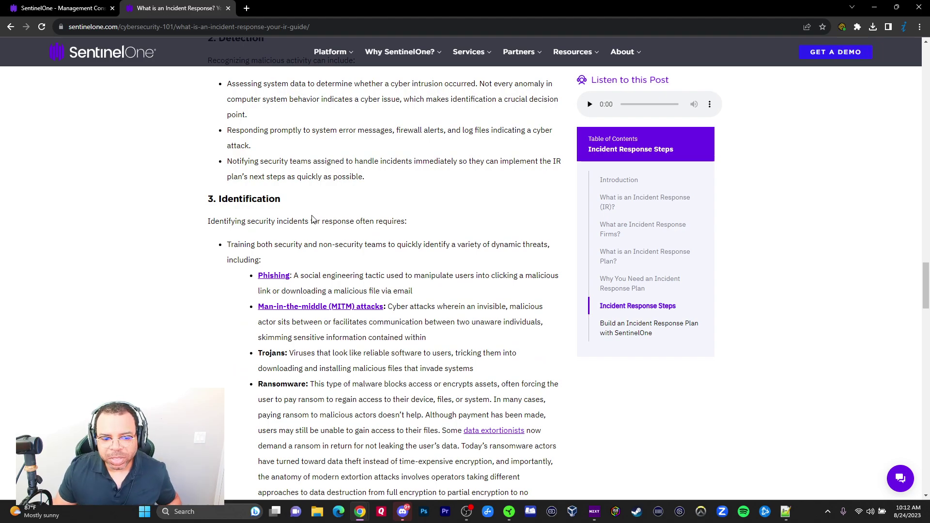
scroll(320, 214, down, 9)
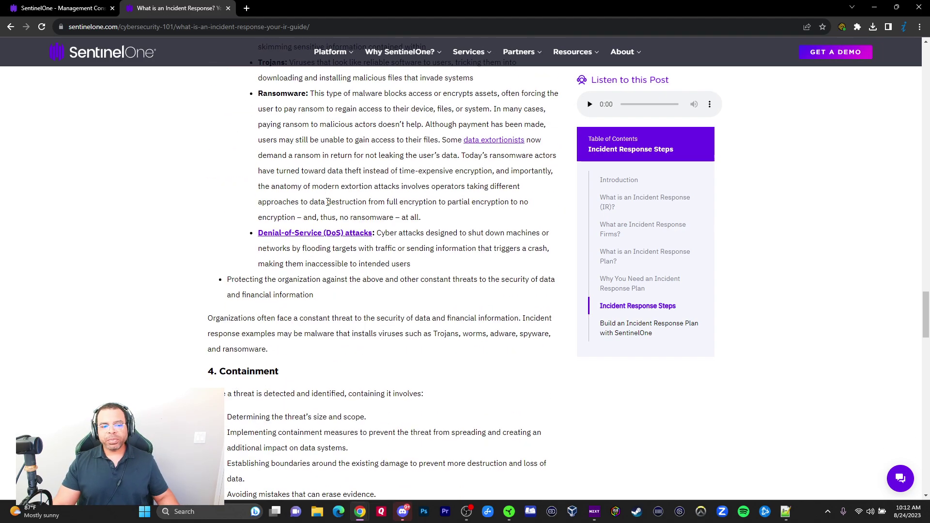
Back in the console, show myfunatworkpc's Actions menu with its Response options, including Disconnect from Network.
click(72, 7)
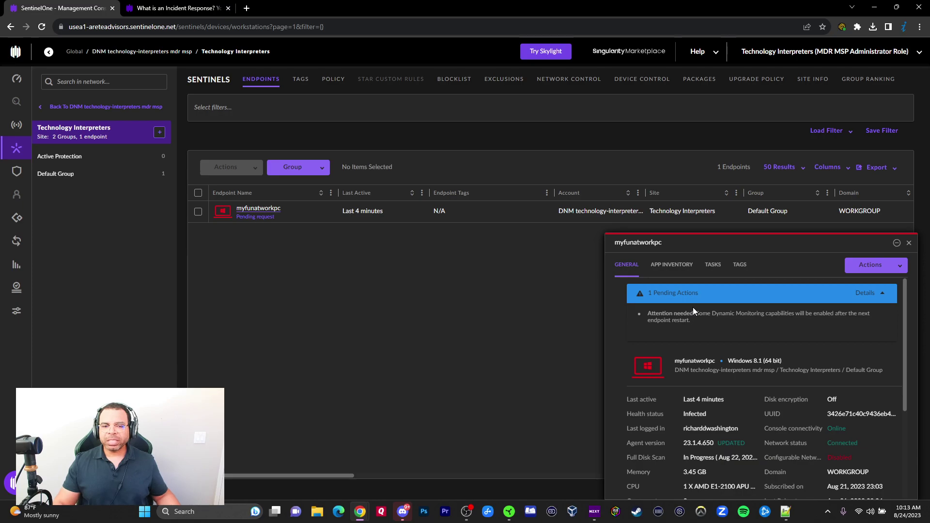
click(883, 266)
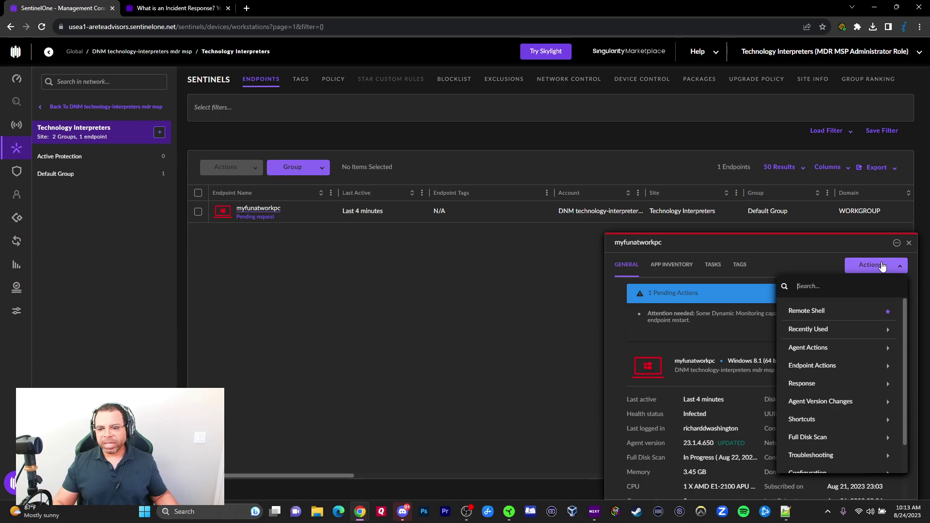
mouse_move(881, 352)
scroll(881, 352, down, 1)
mouse_move(847, 423)
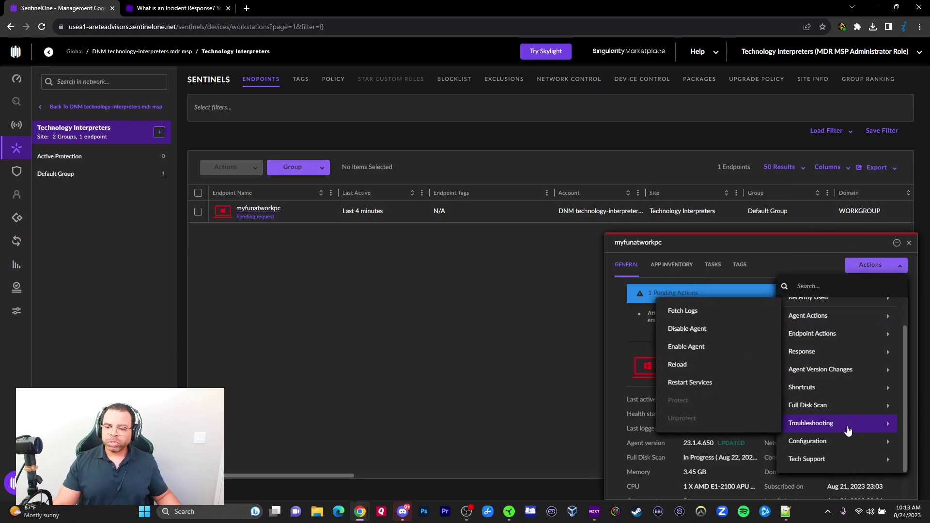
scroll(846, 400, up, 1)
mouse_move(845, 352)
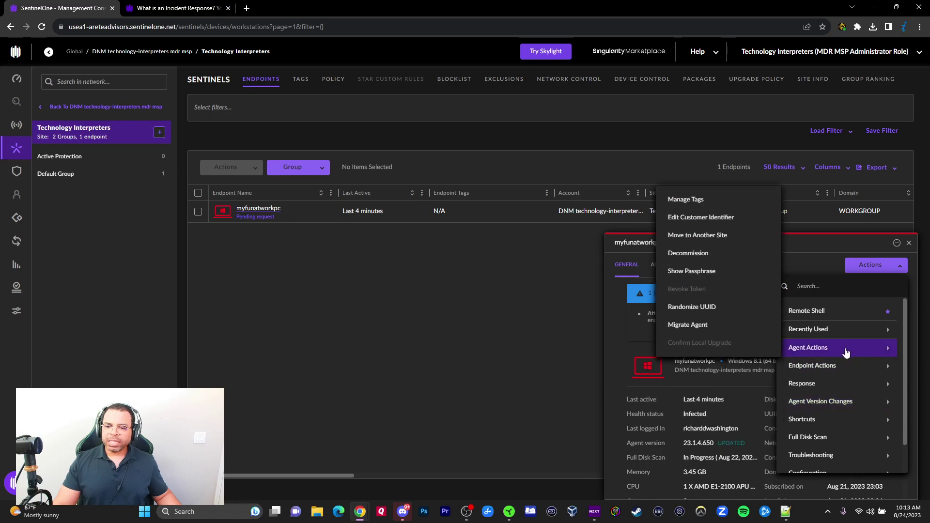
mouse_move(839, 370)
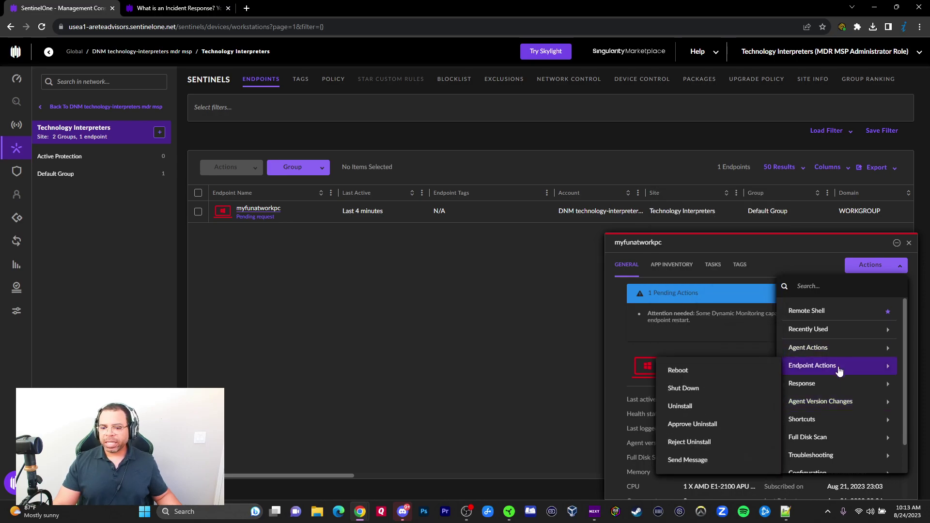
mouse_move(844, 387)
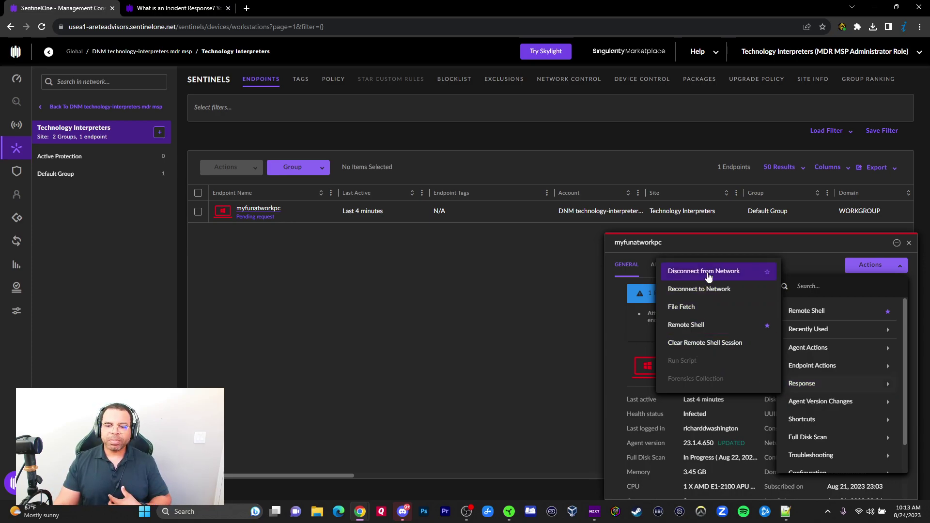
Disconnect myfunatworkpc from the network, keeping the action approved.
click(734, 271)
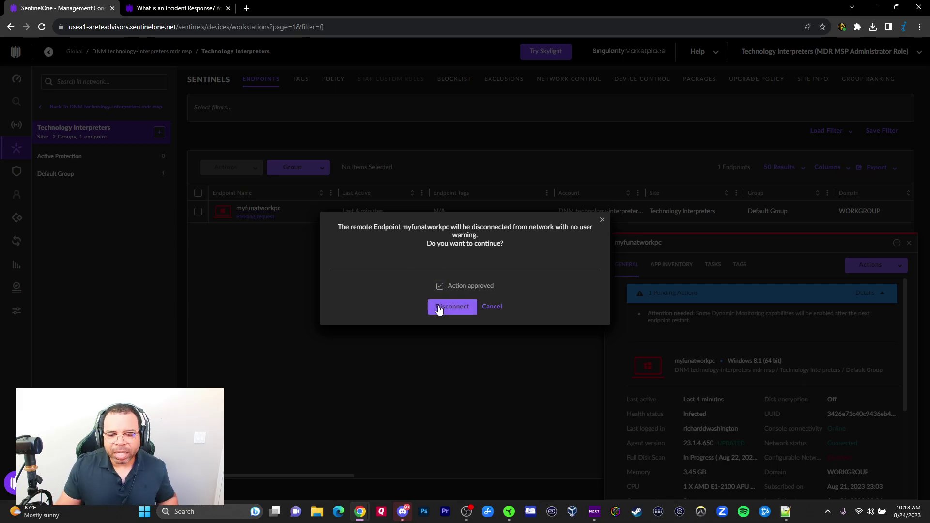
click(439, 309)
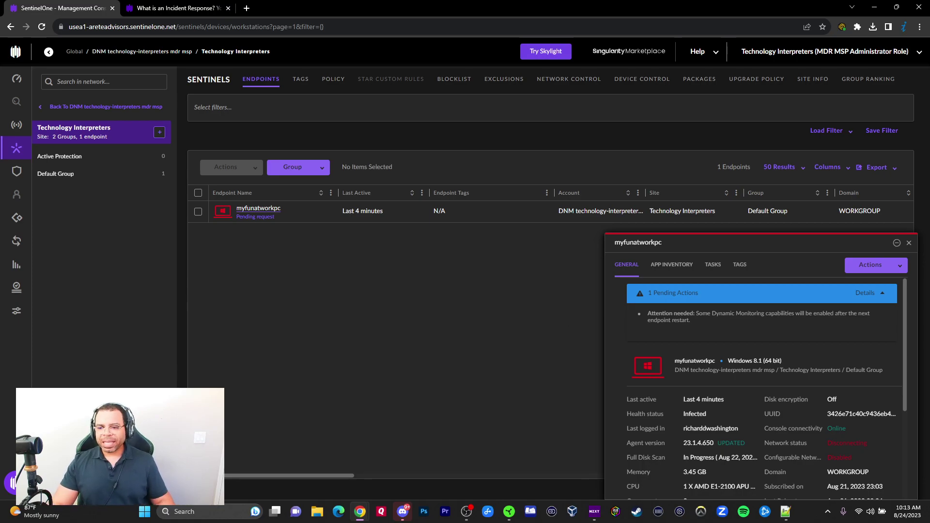
Collapse the Pending Actions details and dismiss the disconnect alert notification.
click(836, 297)
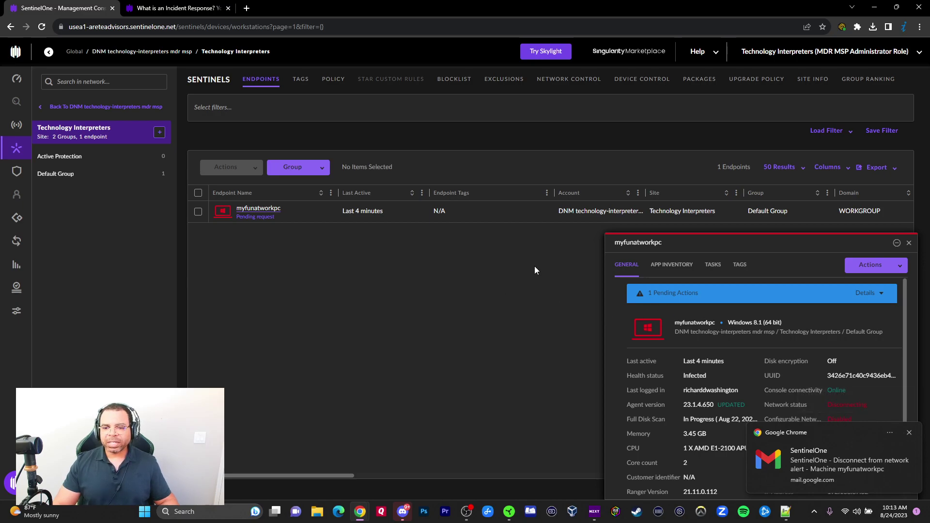
click(909, 433)
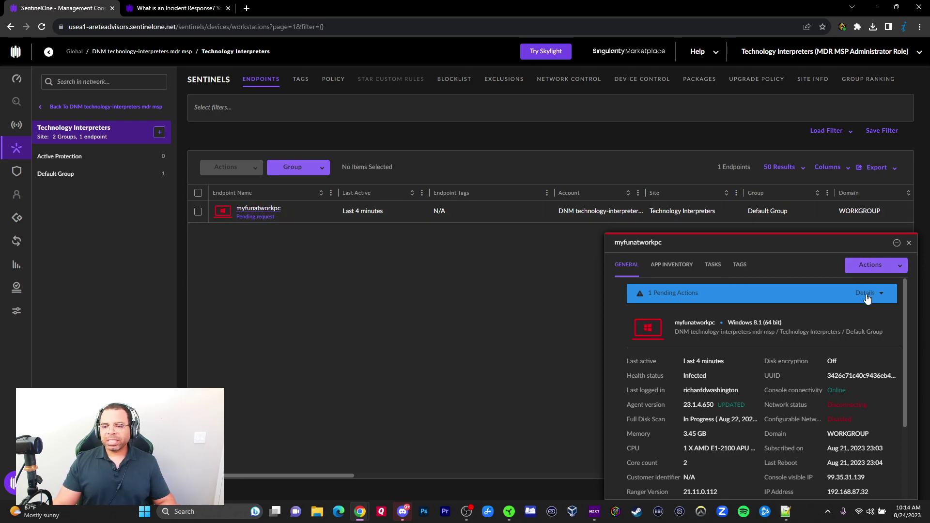
Open the 4jbarsvc.exe threat's details and select its publisher, Mindspark Interactive Network.
click(249, 212)
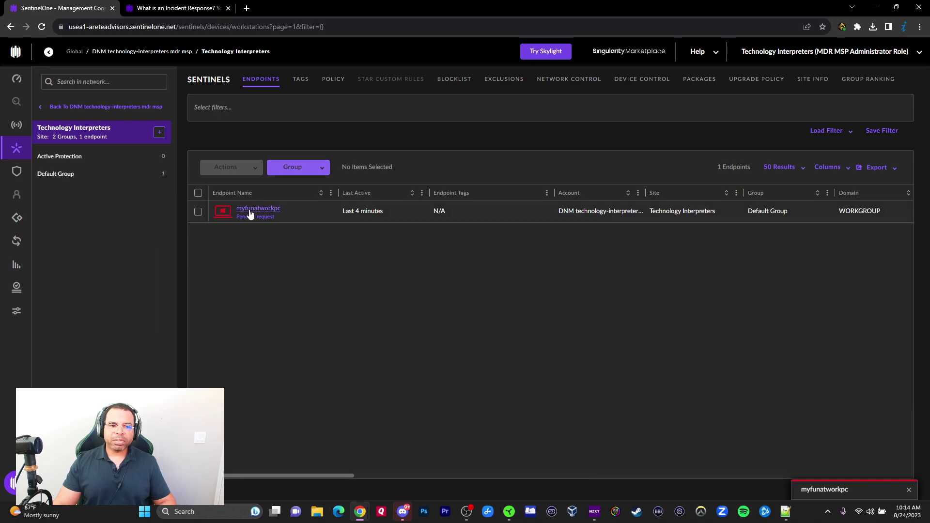
click(19, 171)
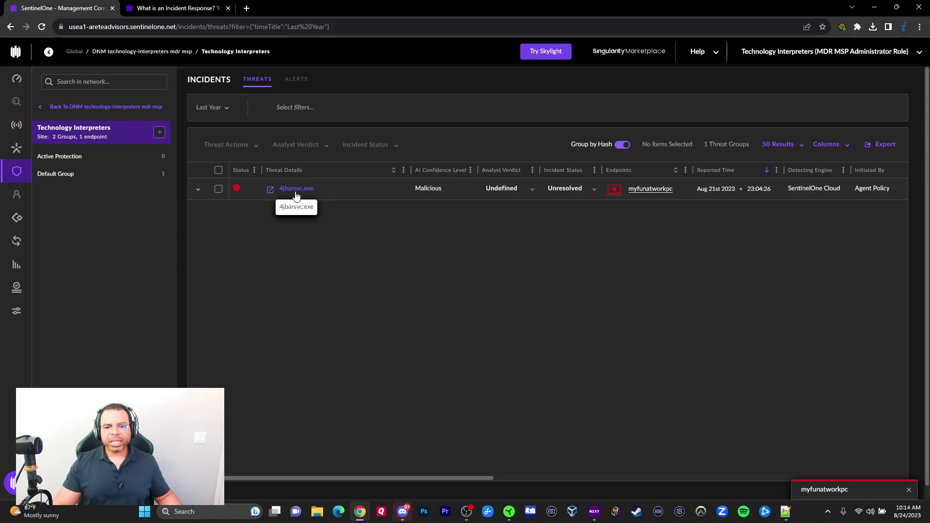
click(295, 190)
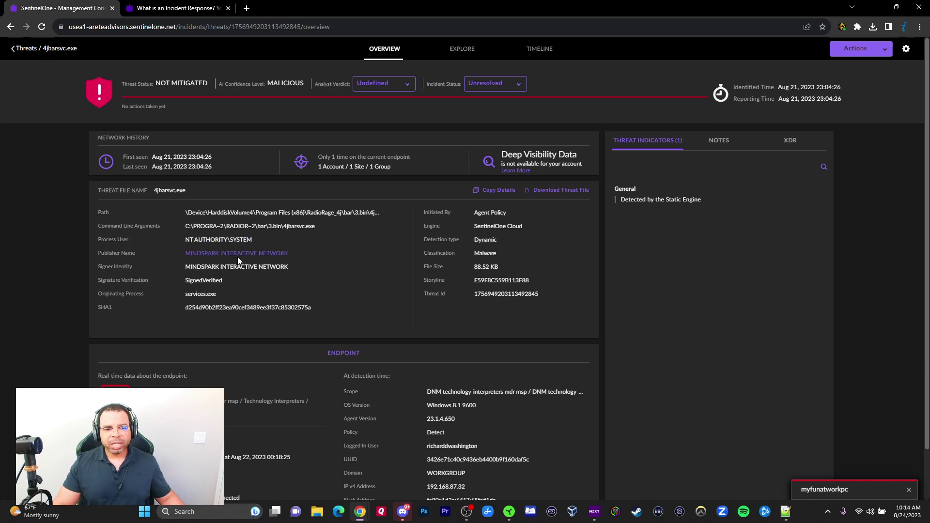
drag(307, 255, 178, 254)
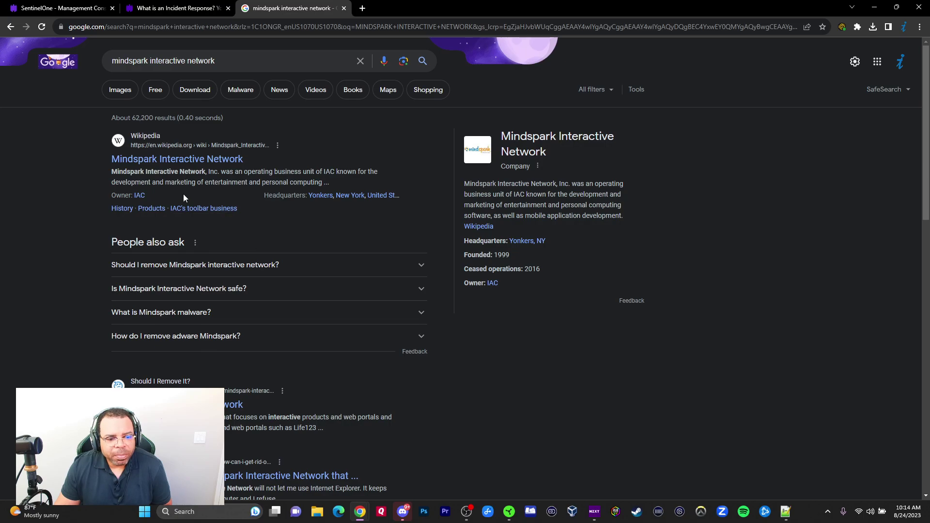
Open the 'Mindspark Interactive Network' Wikipedia article and highlight lines of its lead paragraph.
click(174, 159)
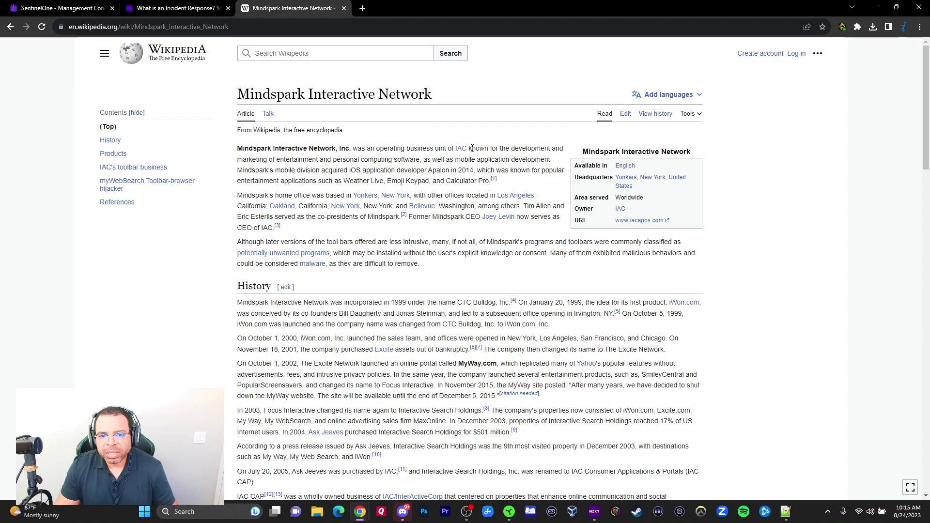
drag(471, 149, 547, 150)
drag(269, 160, 361, 160)
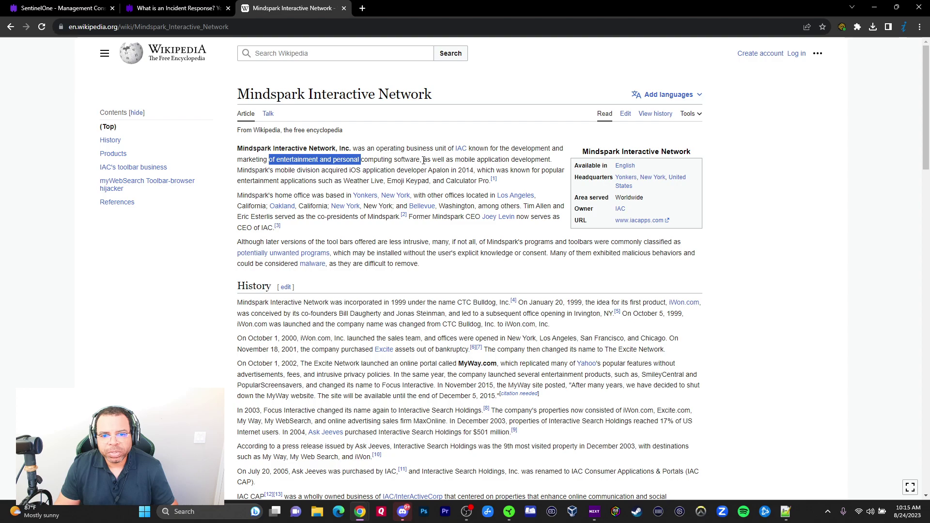
drag(444, 159, 402, 170)
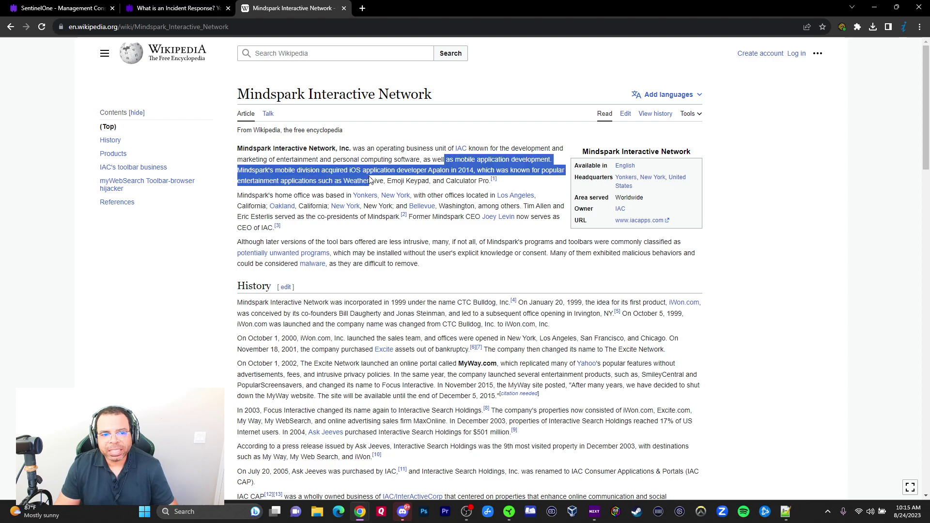
Return to the 4jbarsvc.exe threat details in SentinelOne and clear the publisher name highlight.
click(173, 8)
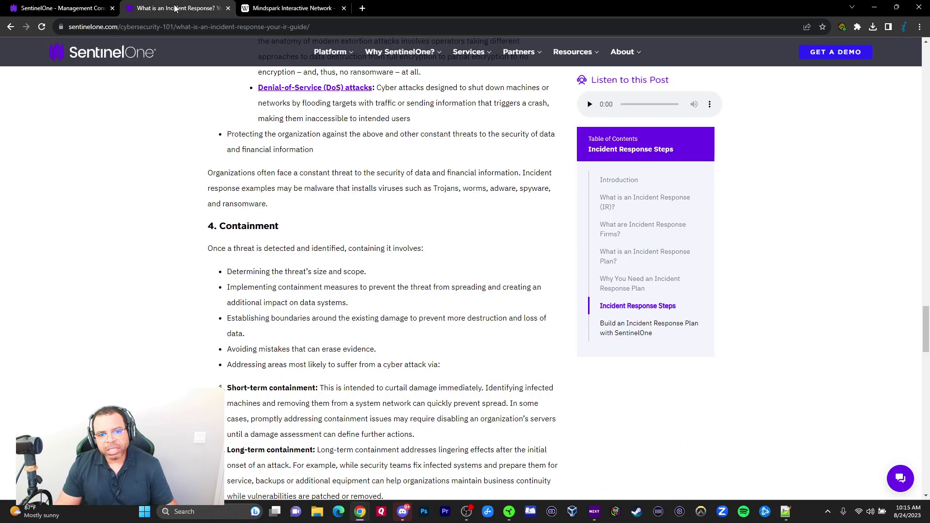
click(78, 7)
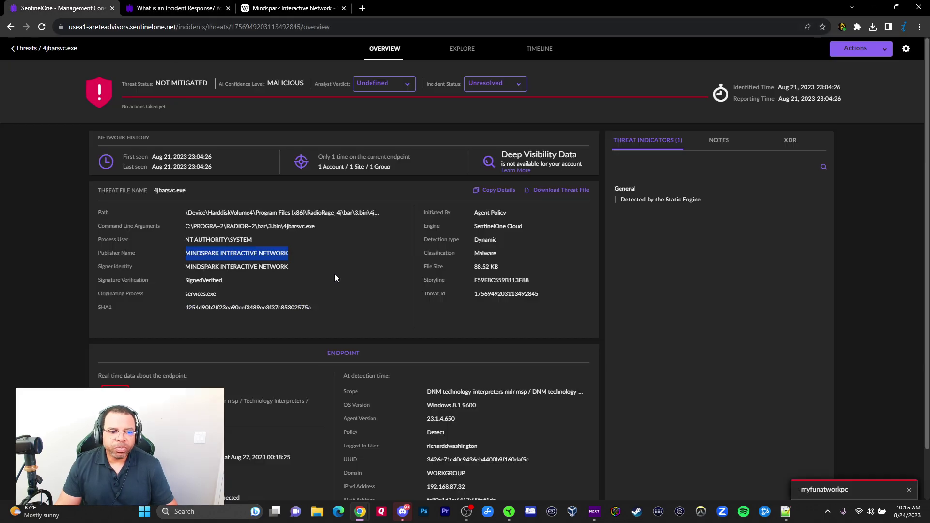
click(221, 286)
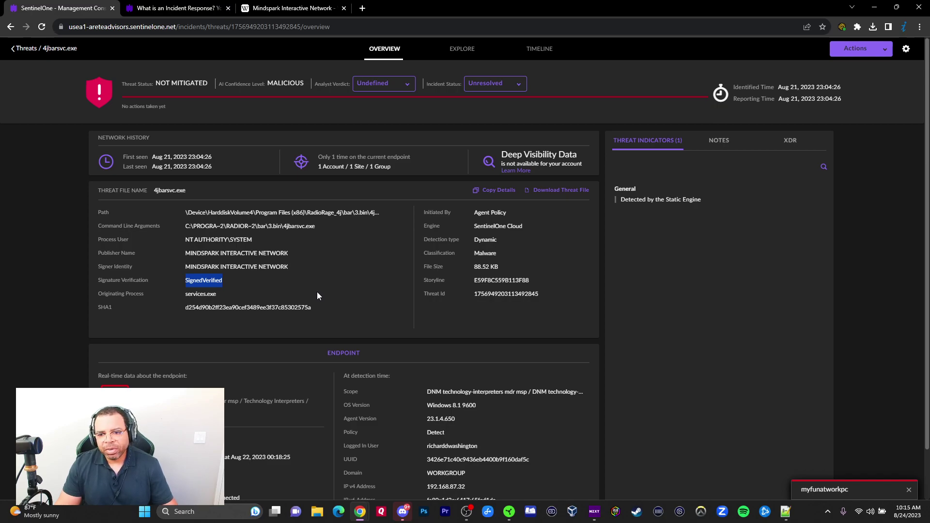
scroll(310, 280, down, 1)
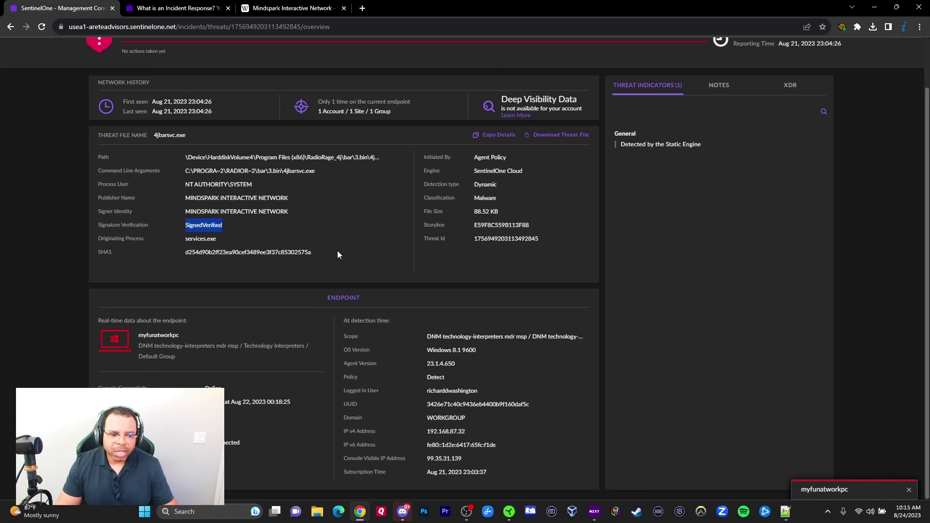
scroll(352, 244, up, 1)
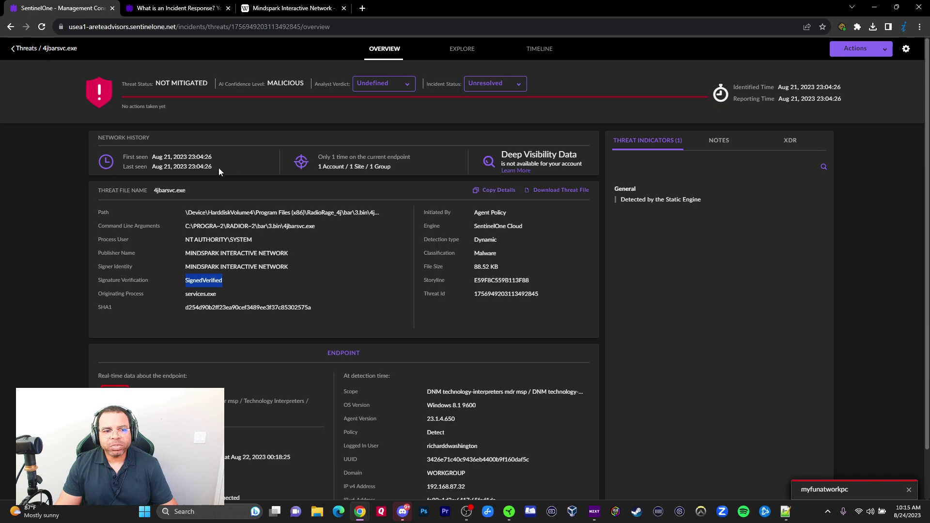
Expand the 4jbarsvc.exe row in the Threats list and open its VirusTotal report.
click(20, 48)
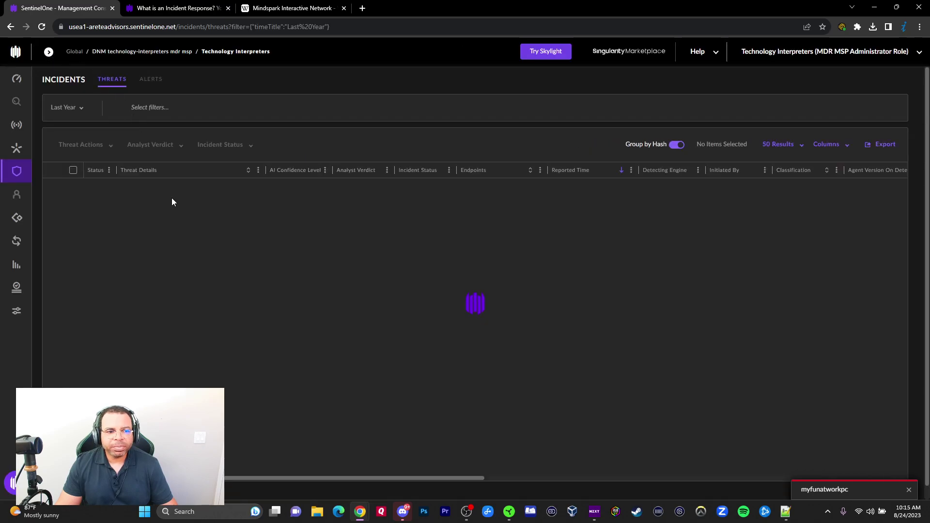
click(52, 189)
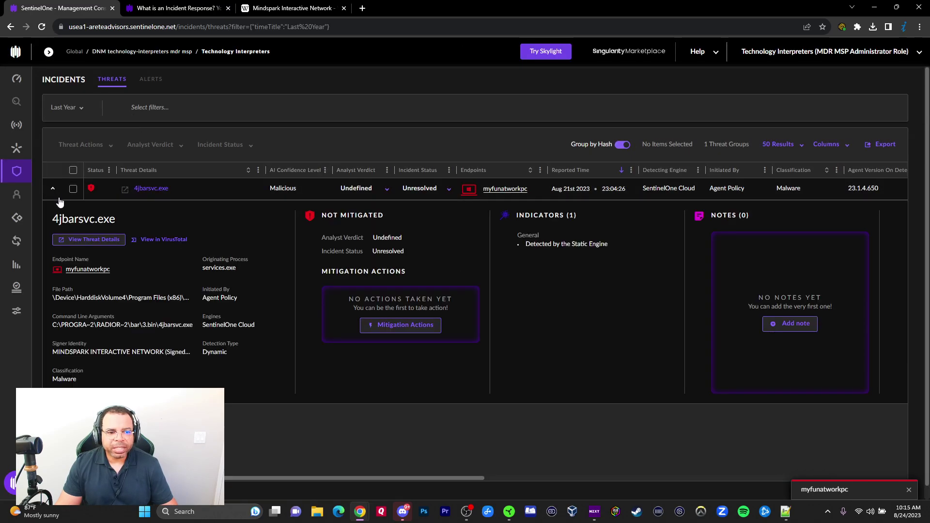
click(158, 242)
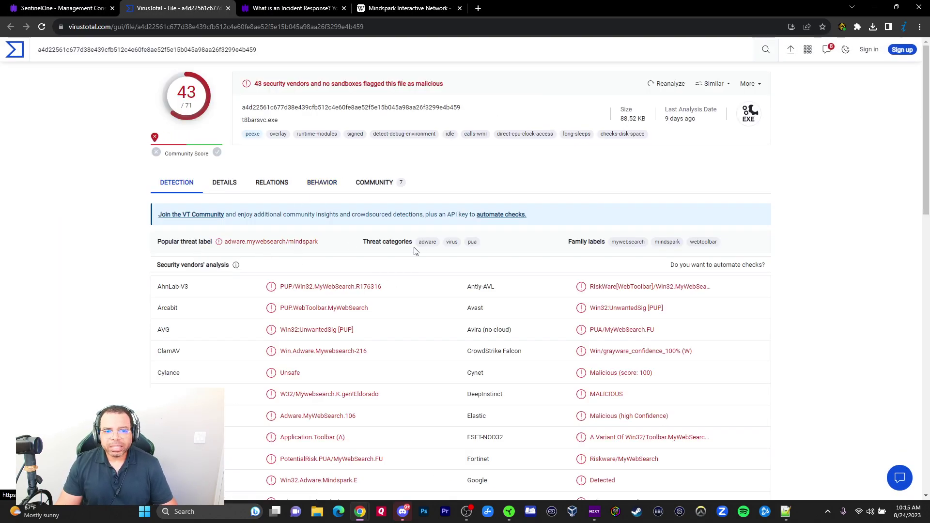
scroll(505, 276, down, 1)
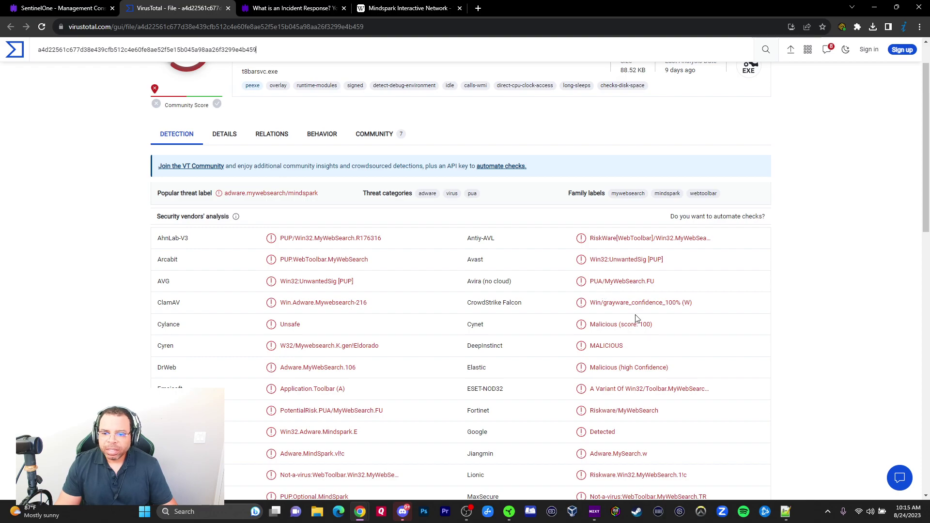
scroll(630, 329, down, 1)
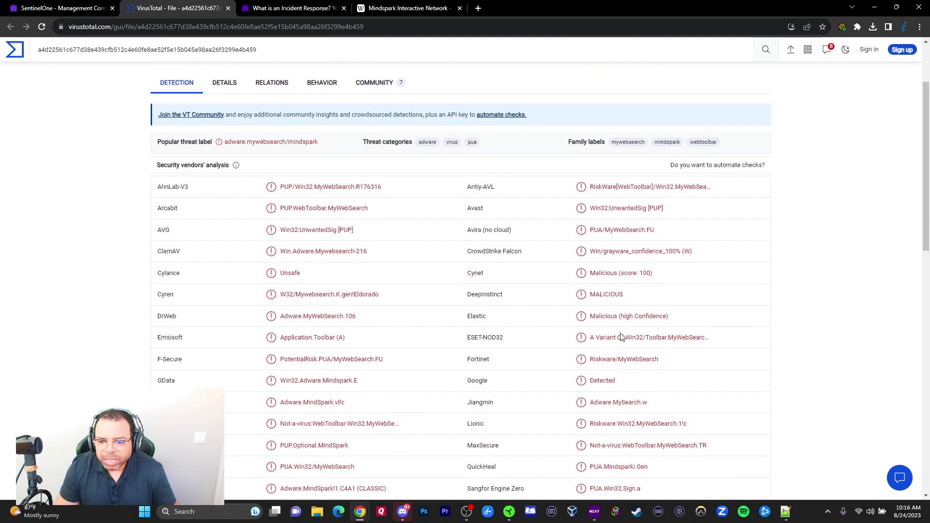
scroll(622, 336, down, 1)
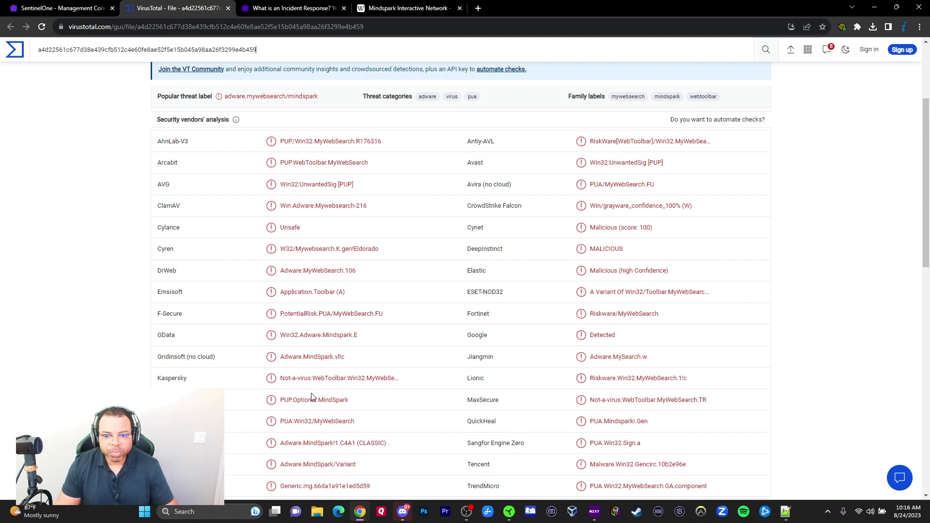
scroll(309, 380, down, 2)
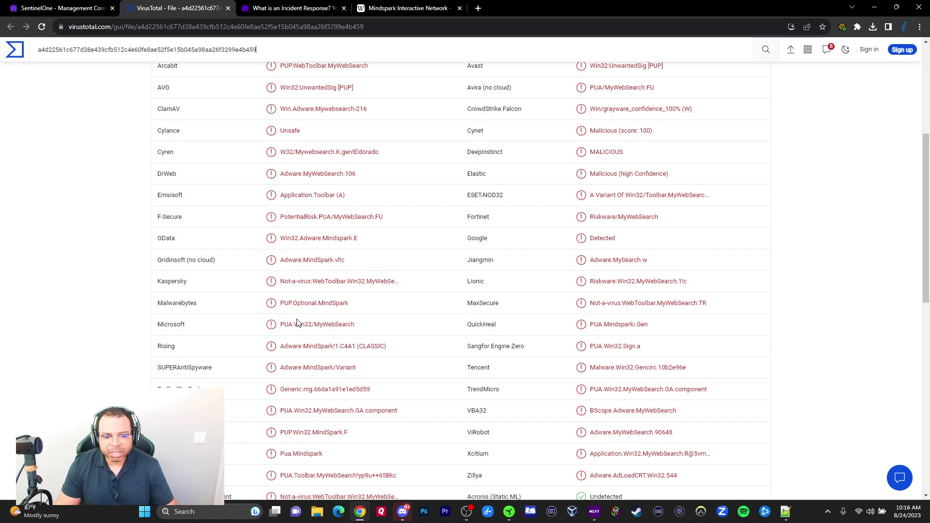
scroll(306, 376, down, 2)
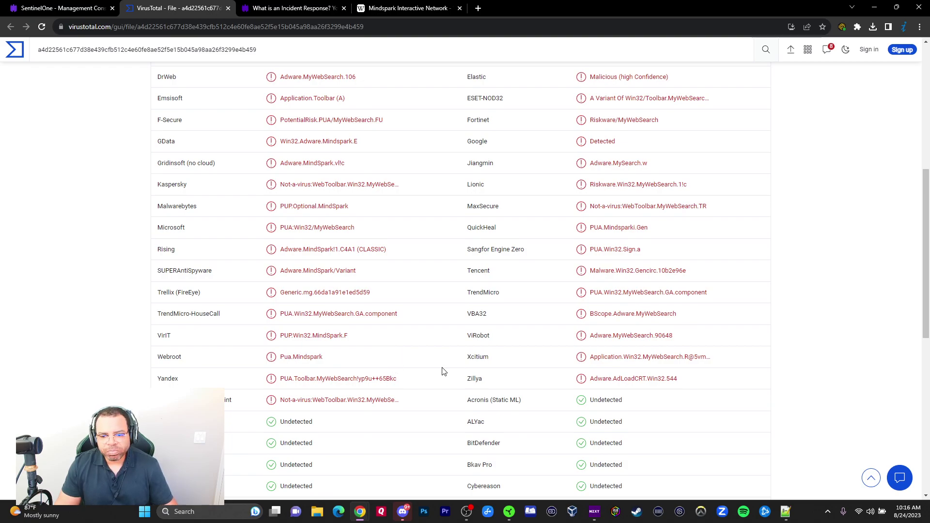
scroll(642, 377, up, 7)
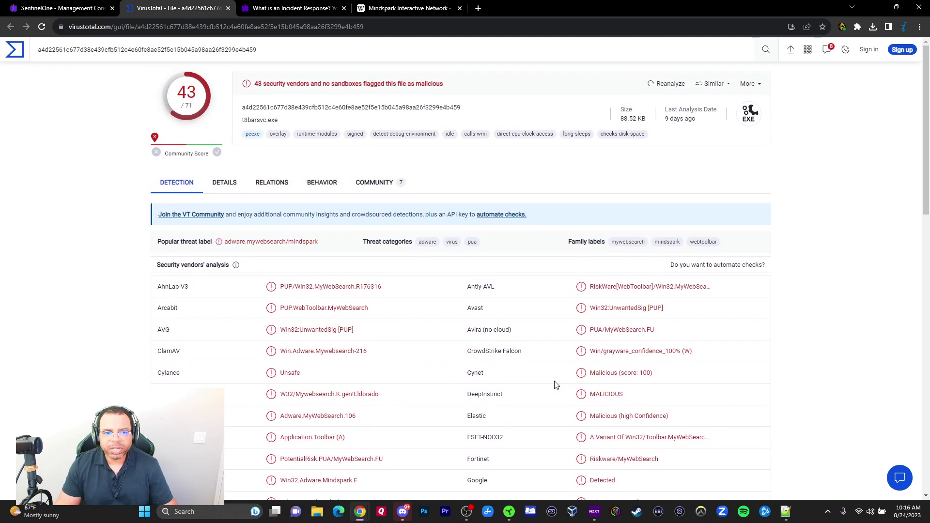
Review the file's DETAILS tab hashes and names, highlighting the original file name t8barsvc.exe.
click(231, 181)
scroll(287, 208, down, 4)
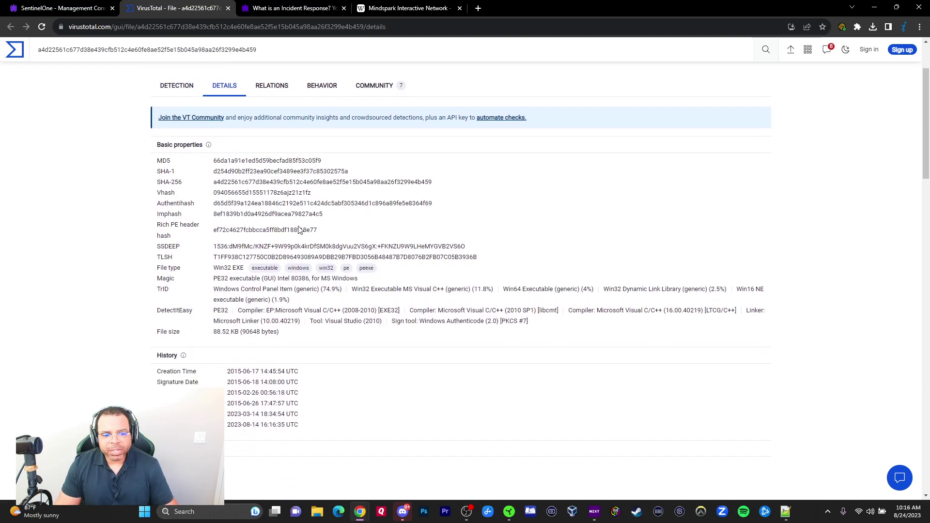
scroll(287, 208, up, 2)
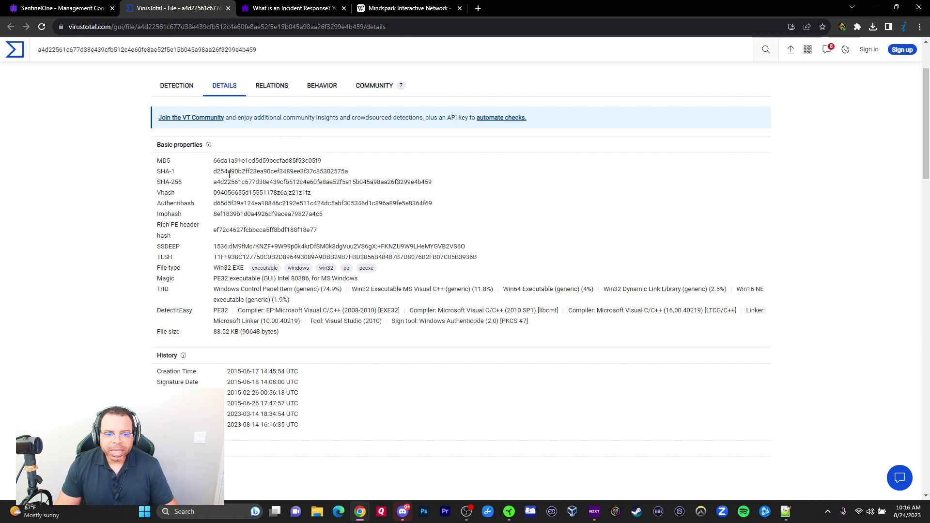
scroll(229, 181, down, 4)
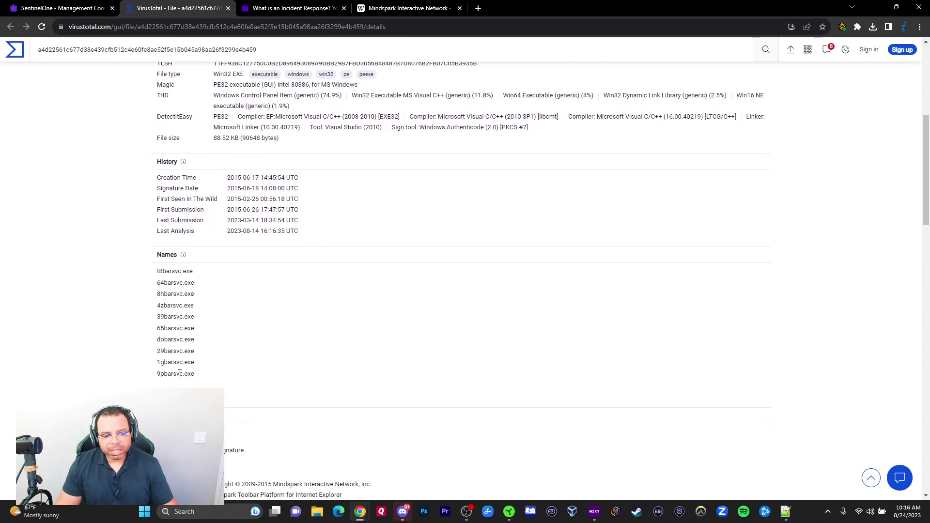
scroll(176, 329, down, 5)
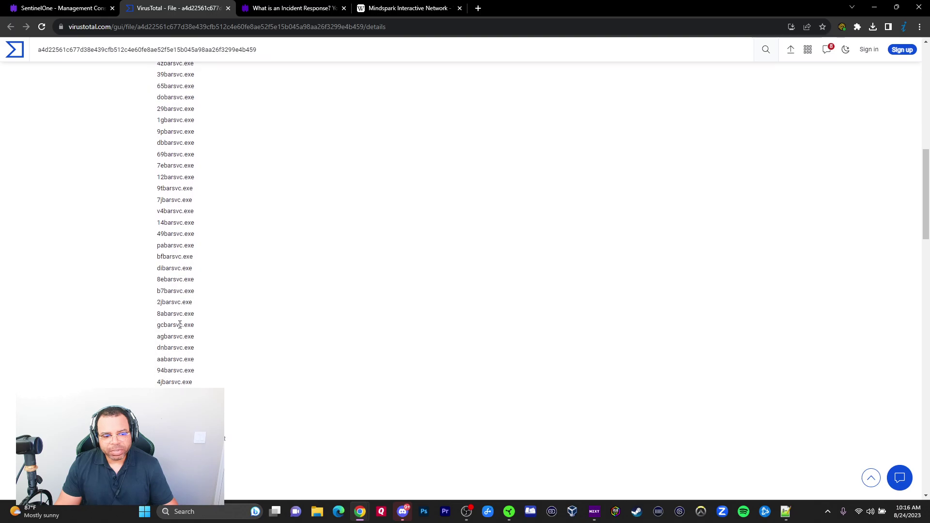
scroll(179, 339, down, 6)
scroll(180, 301, up, 1)
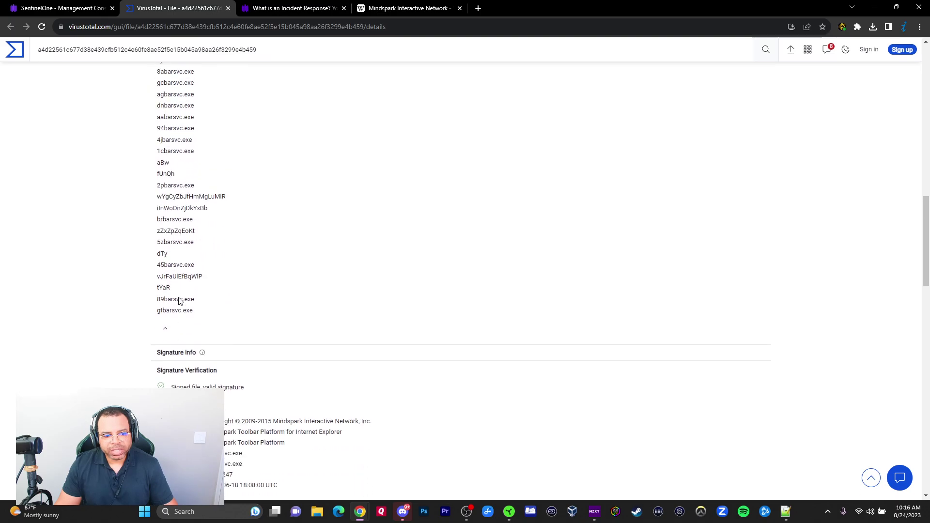
scroll(182, 281, up, 2)
scroll(208, 247, down, 5)
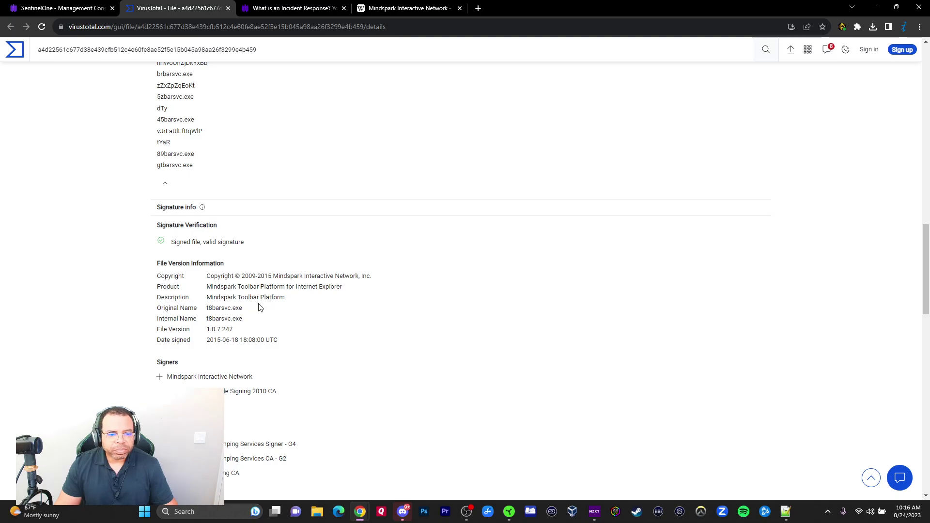
drag(243, 308, 203, 315)
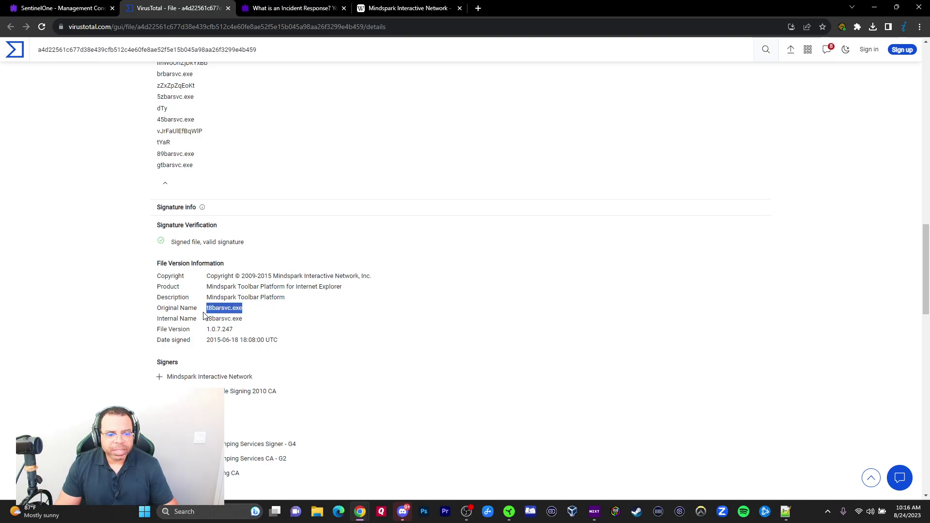
scroll(204, 315, up, 15)
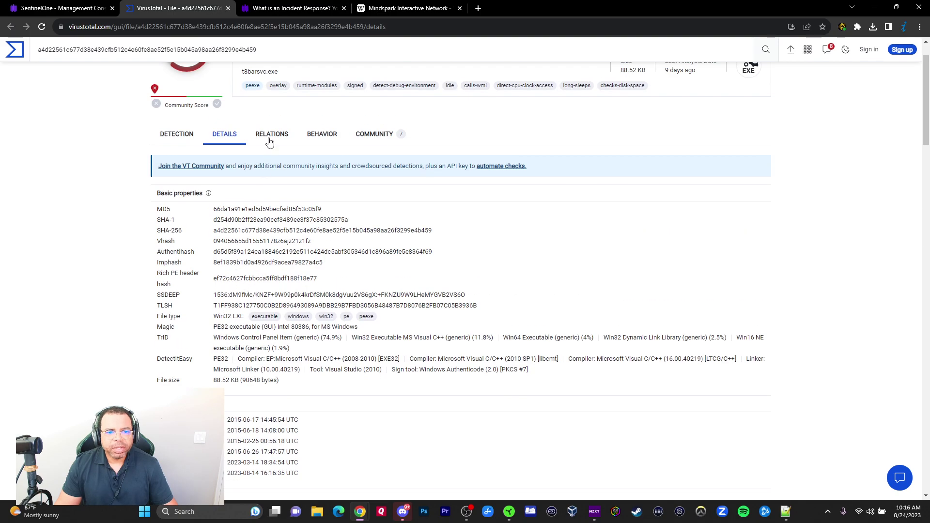
click(274, 135)
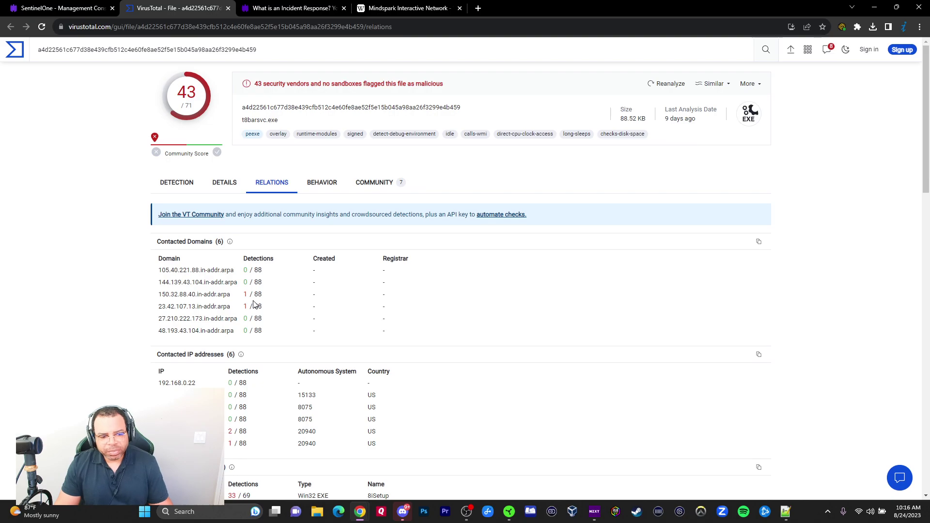
scroll(219, 298, down, 4)
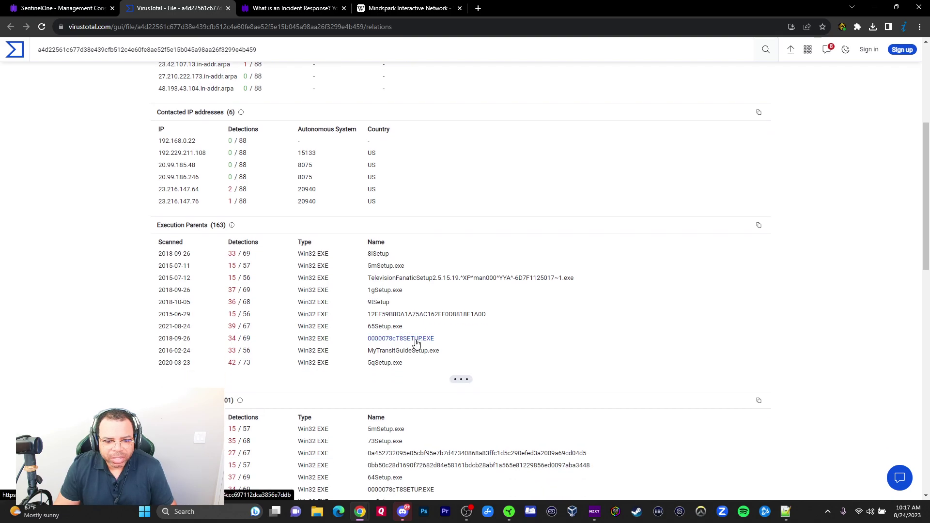
scroll(415, 343, down, 4)
scroll(416, 343, down, 3)
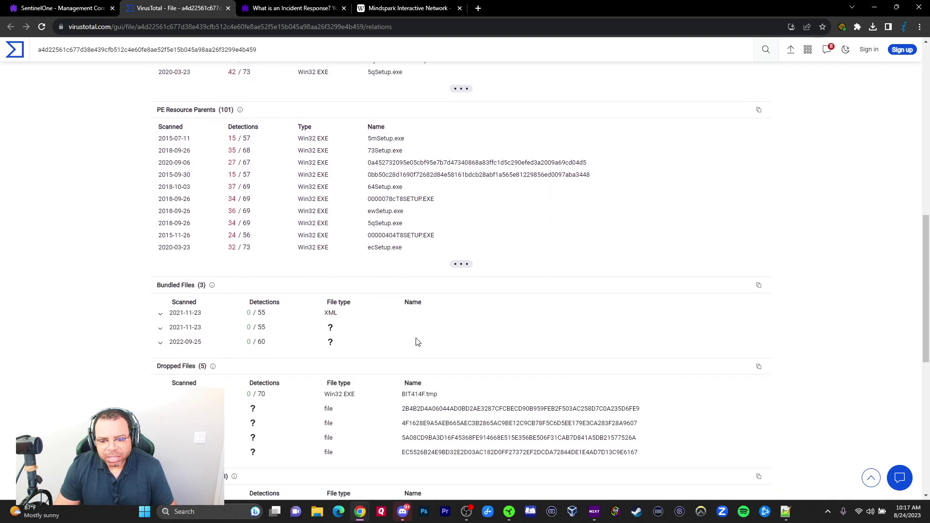
scroll(415, 343, up, 10)
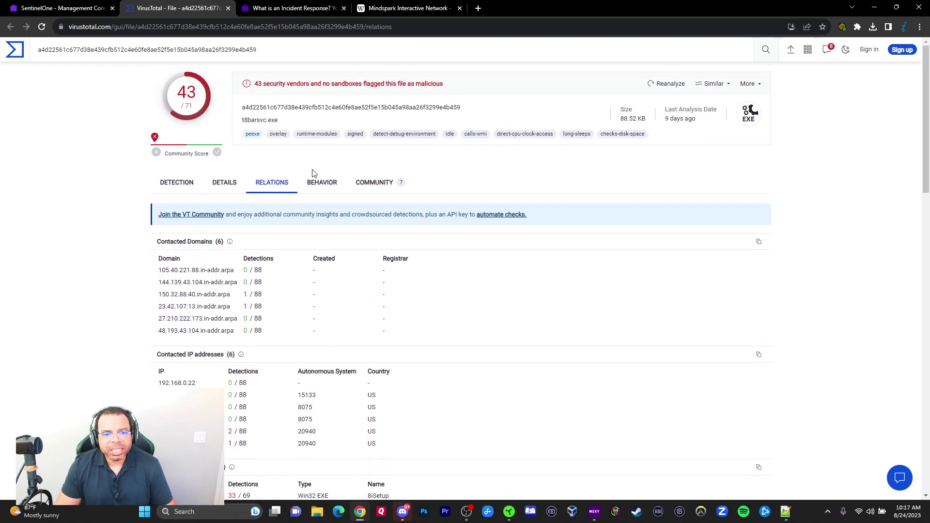
Show the file's BEHAVIOR report, down to its Network Communication section.
click(323, 184)
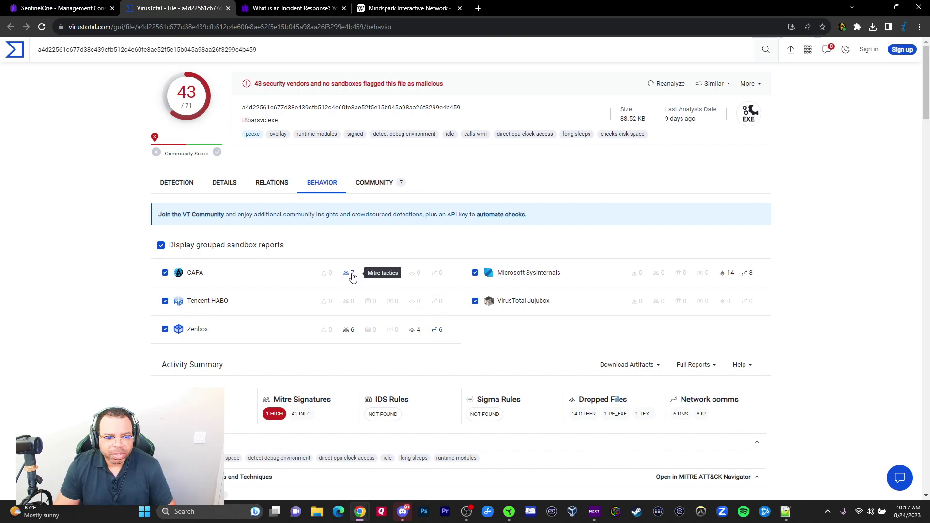
scroll(353, 274, down, 5)
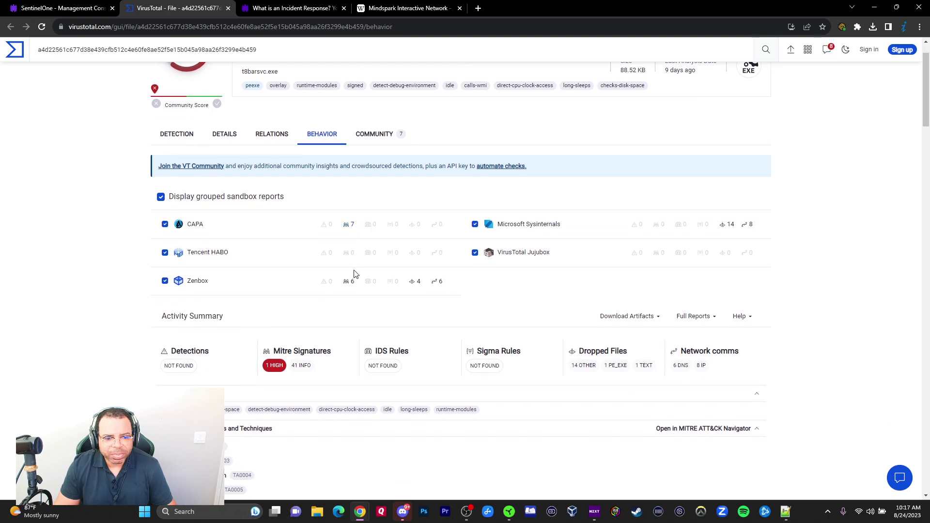
scroll(350, 271, down, 3)
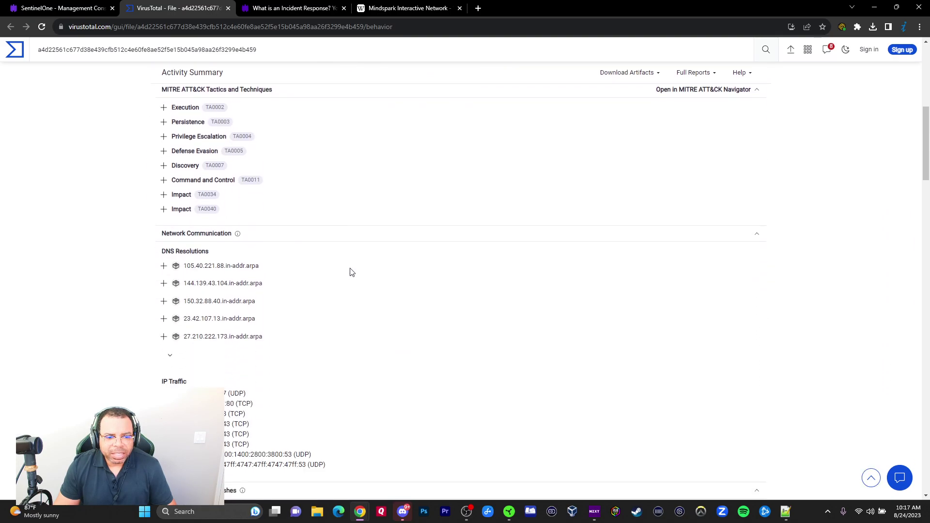
Scroll the behavior report to the registry keys and highlight the keys the file opened.
scroll(304, 273, down, 2)
scroll(310, 276, down, 5)
scroll(315, 280, down, 15)
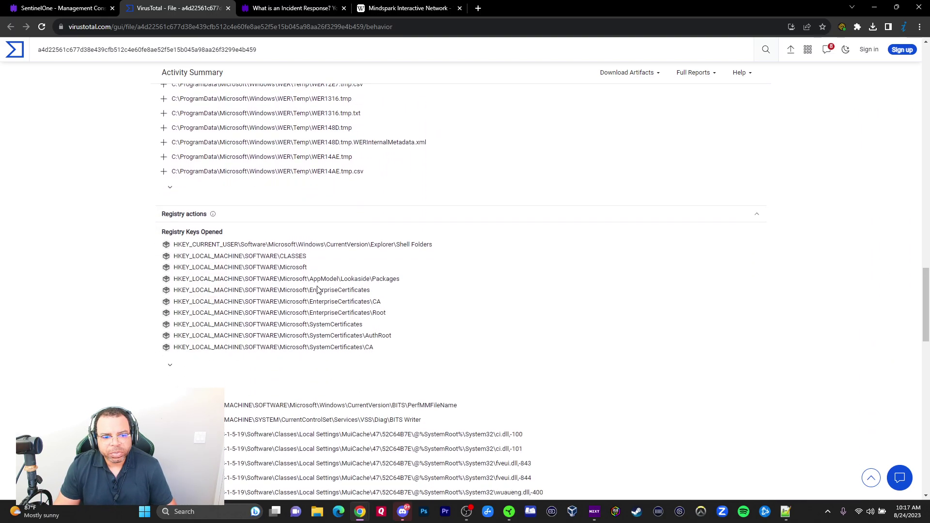
scroll(318, 290, down, 1)
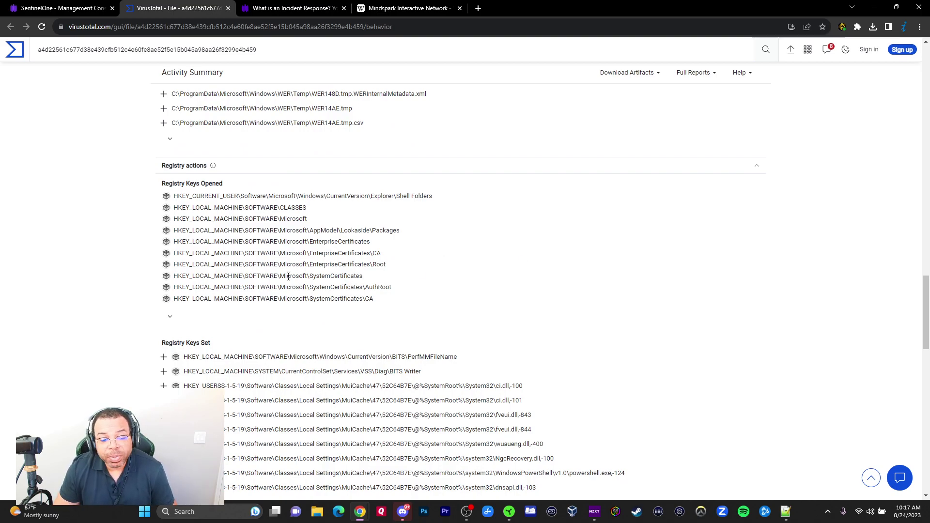
scroll(228, 255, down, 1)
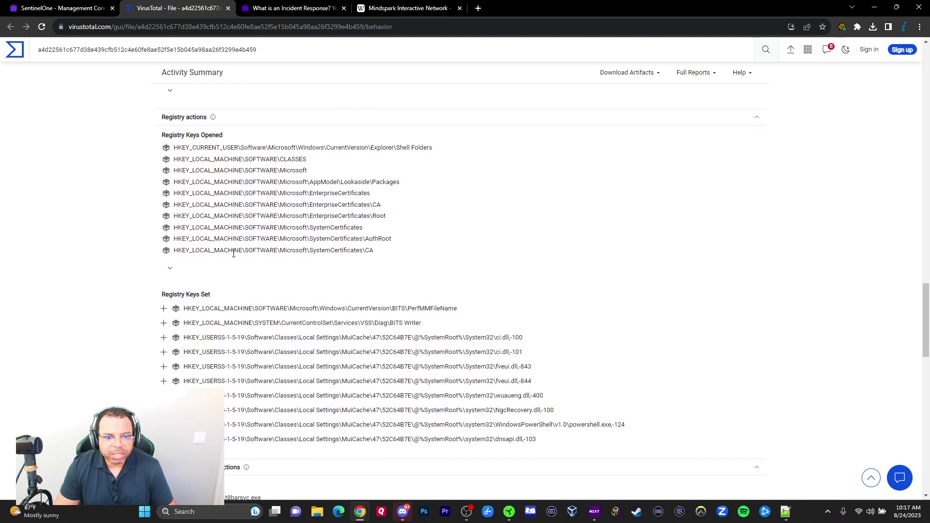
drag(212, 148, 386, 232)
click(428, 238)
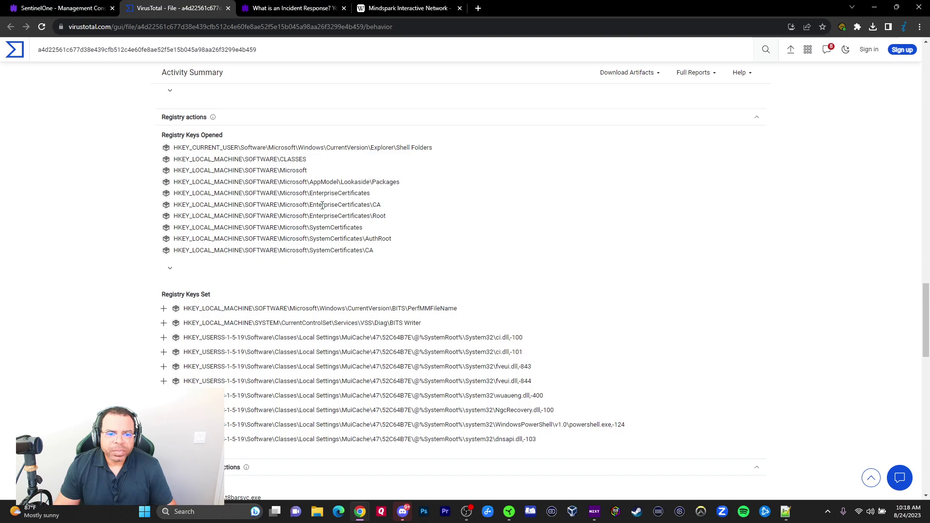
Bring the Process and service actions section into view.
scroll(307, 165, down, 1)
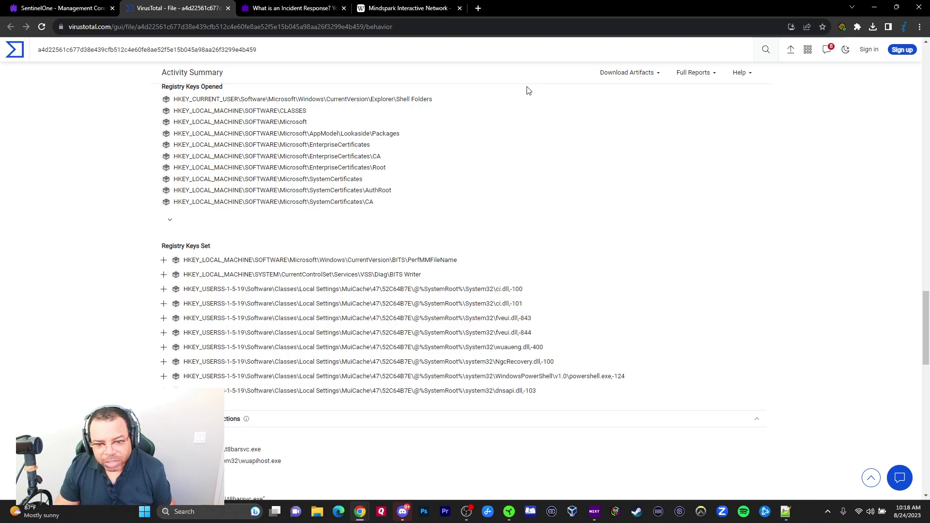
scroll(528, 167, down, 1)
scroll(527, 167, down, 2)
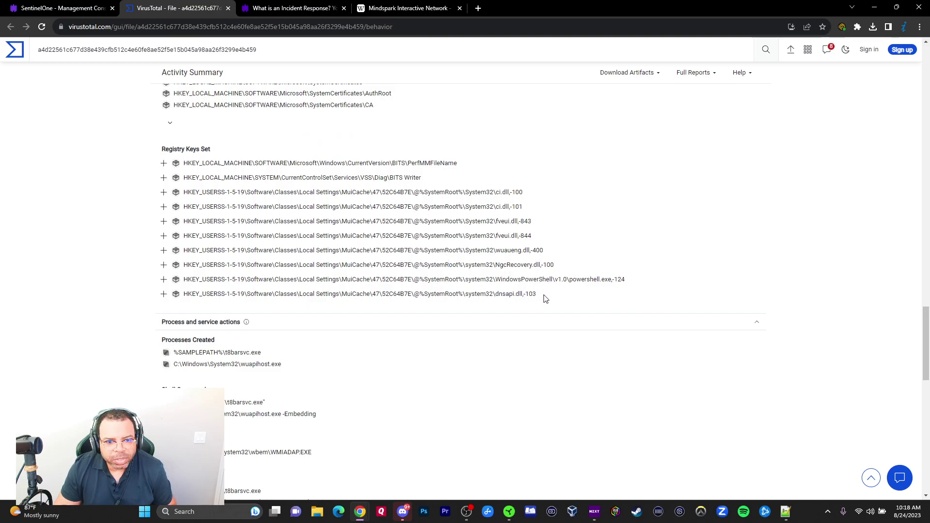
scroll(567, 276, down, 3)
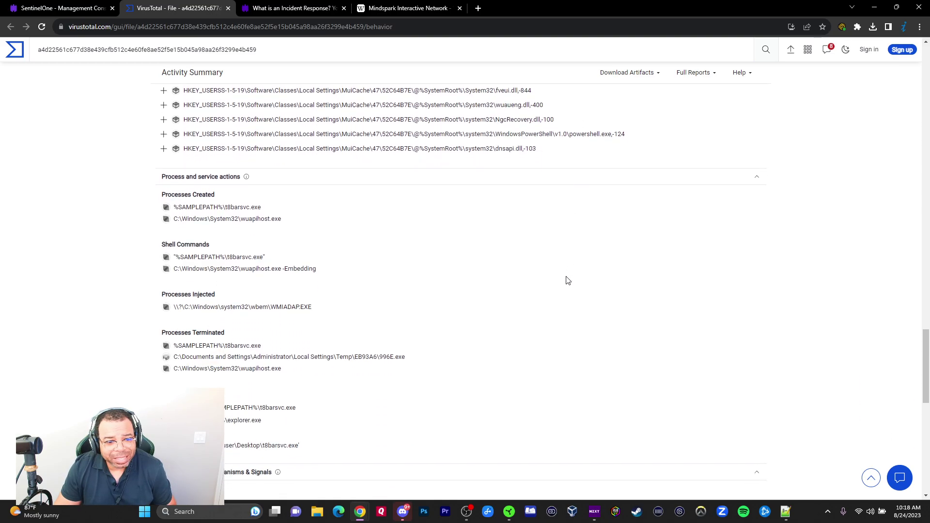
scroll(533, 247, down, 3)
scroll(528, 242, up, 4)
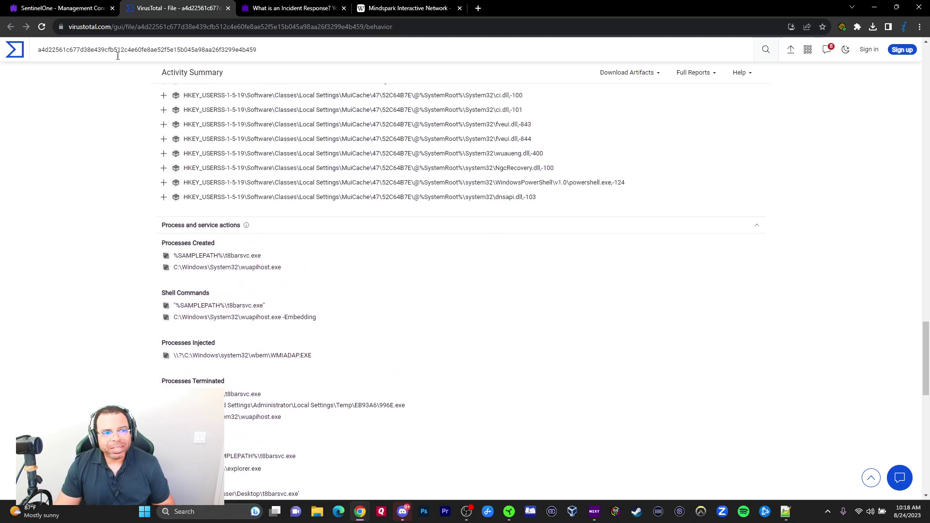
click(285, 10)
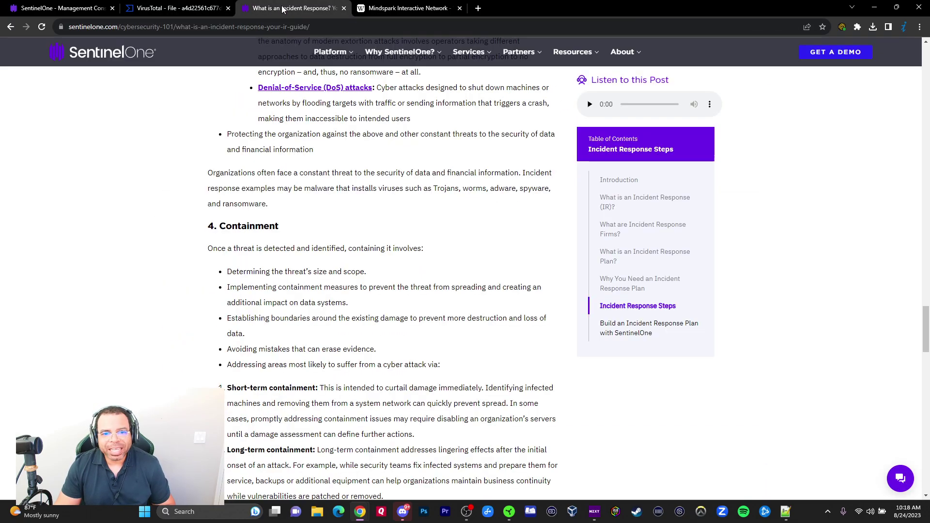
click(118, 11)
click(115, 13)
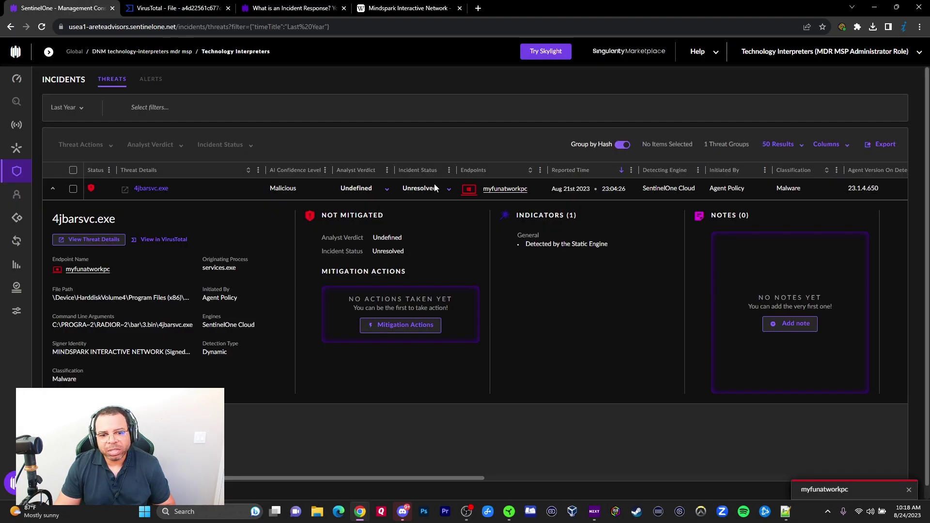
click(201, 11)
scroll(296, 153, up, 20)
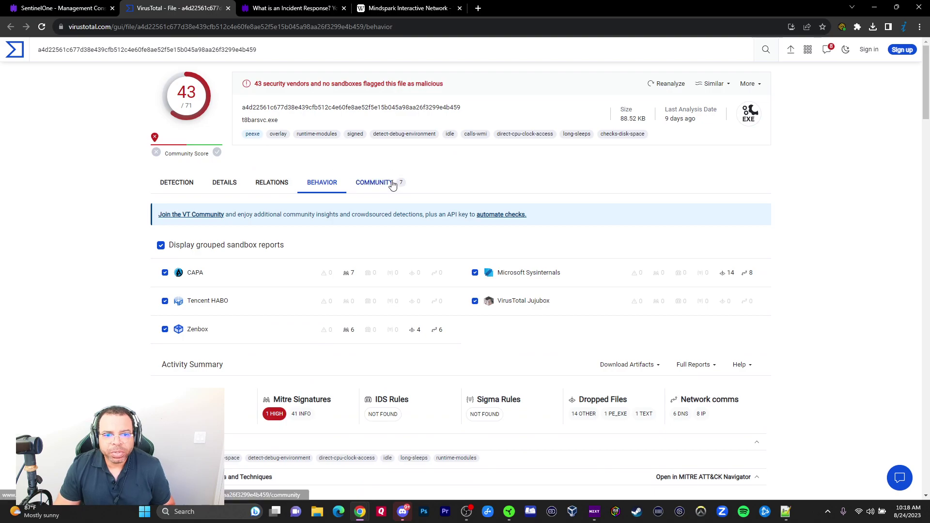
Show the file's COMMUNITY comments and expand the full HybridAnalysis comment.
click(390, 183)
scroll(343, 258, down, 1)
scroll(334, 256, down, 4)
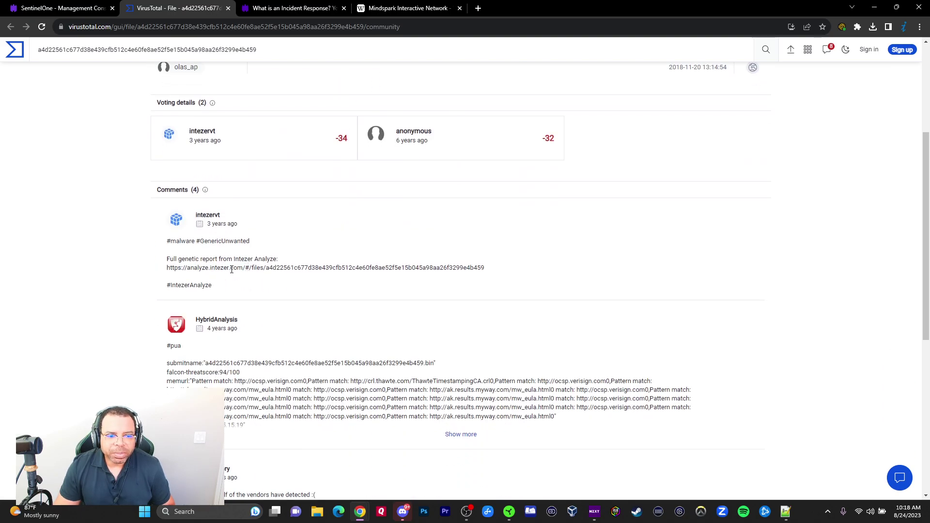
scroll(350, 269, down, 1)
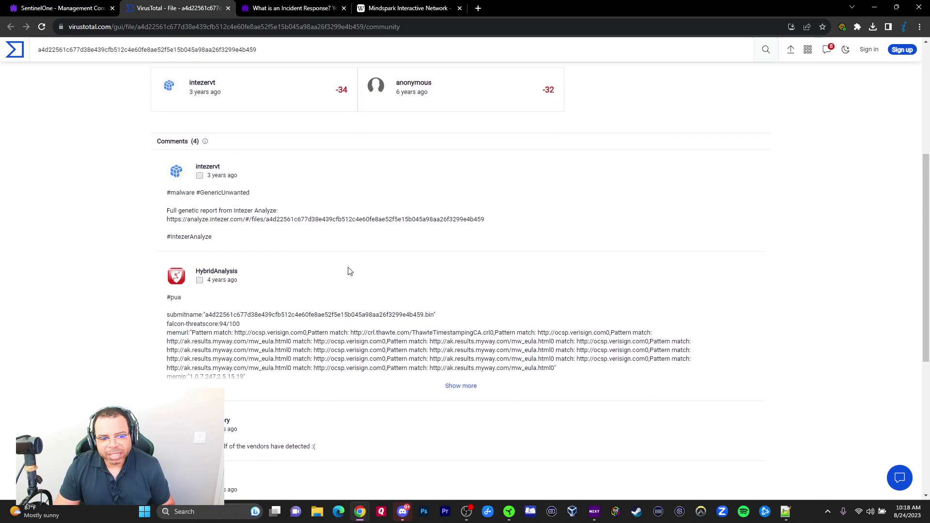
scroll(301, 304, down, 1)
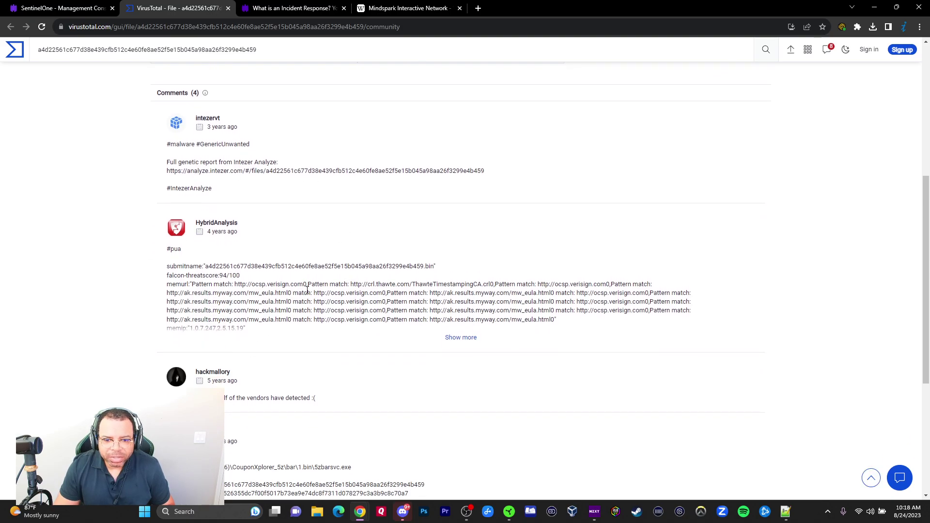
click(460, 338)
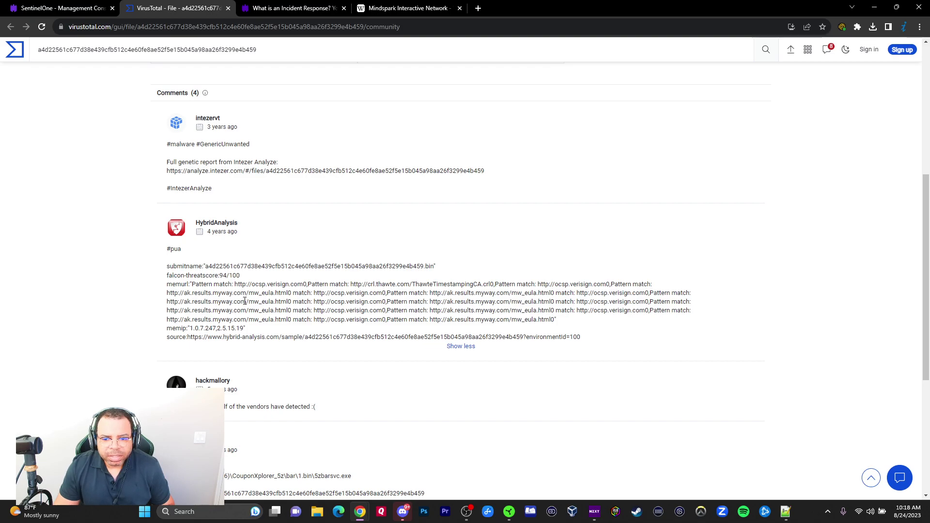
Read through the HybridAnalysis comment, then go back to the 4jbarsvc.exe threat overview in SentinelOne.
scroll(245, 301, down, 3)
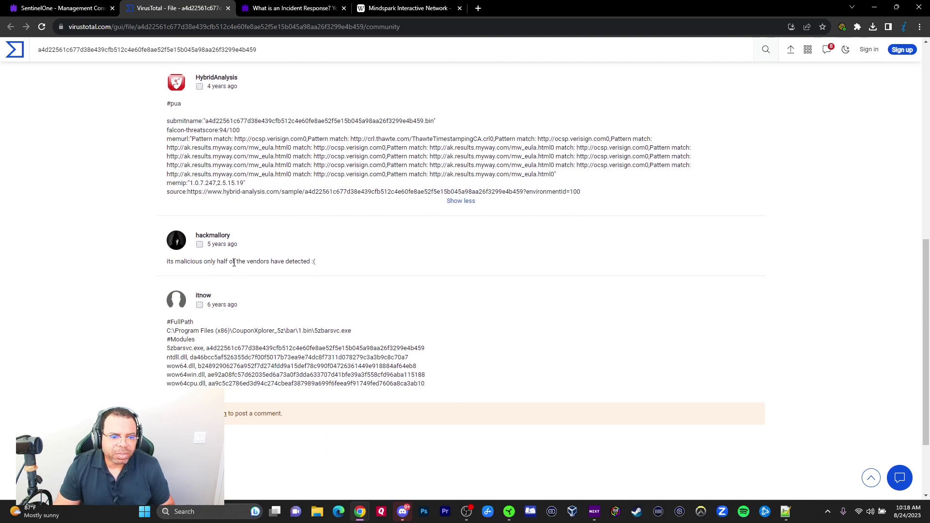
scroll(293, 278, down, 2)
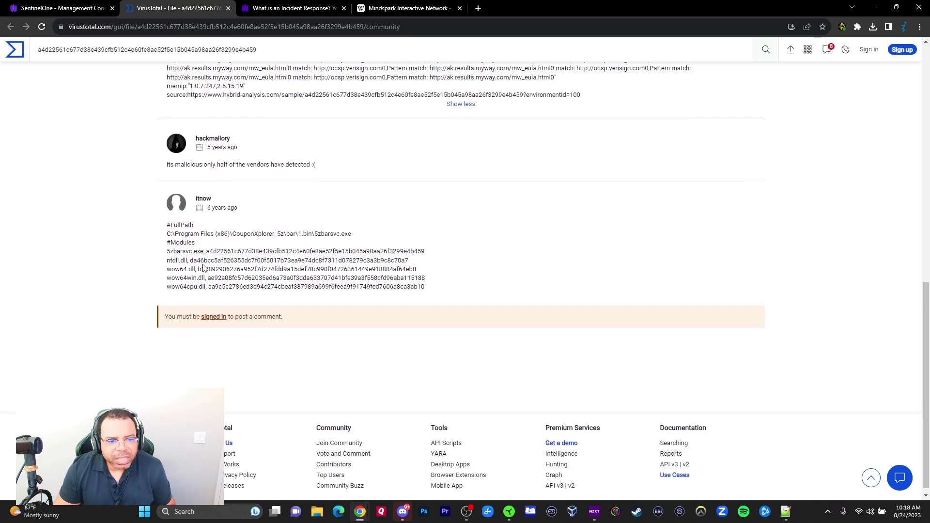
scroll(365, 267, down, 1)
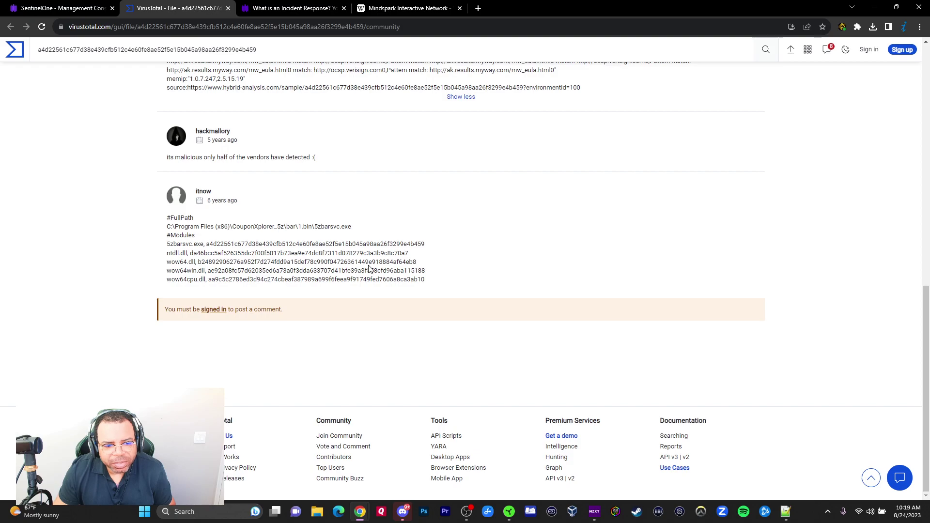
scroll(370, 266, up, 10)
click(97, 12)
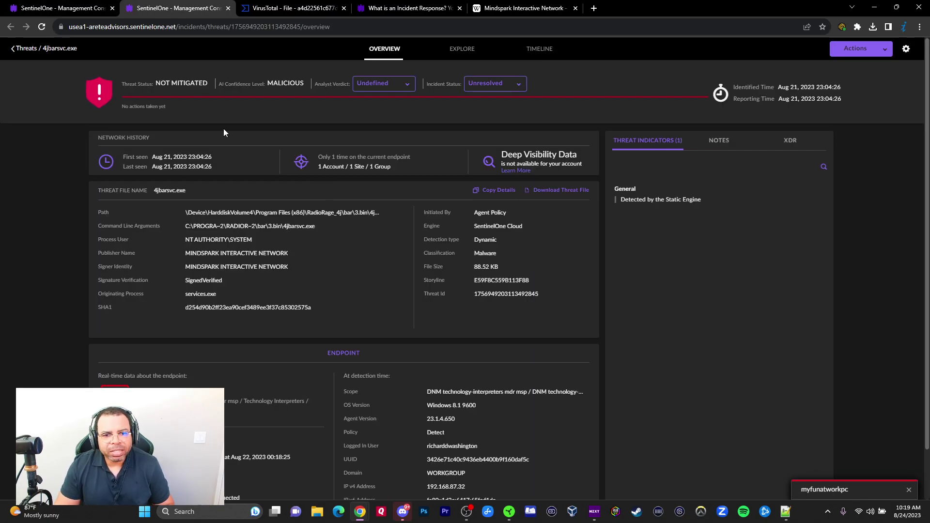
Review the 4jbarsvc.exe threat Overview and check the Explore view, which finds no processes.
scroll(280, 220, down, 1)
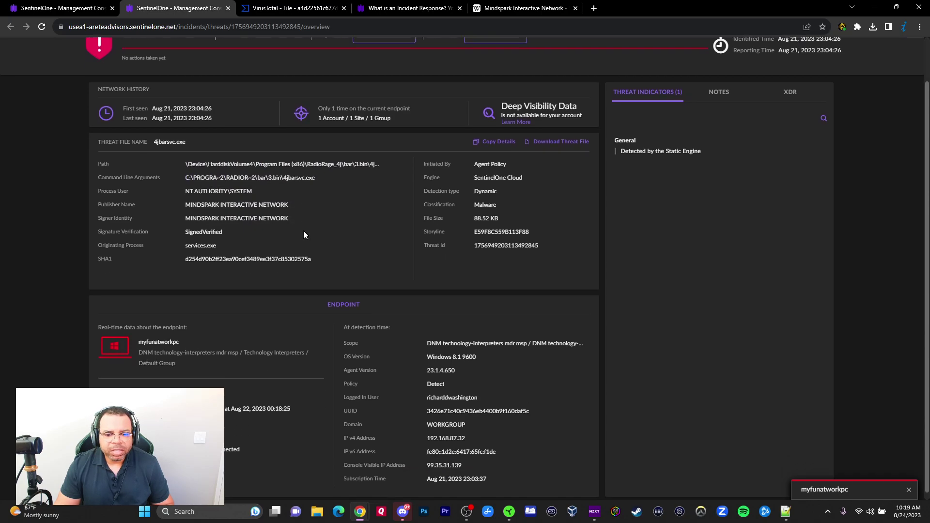
scroll(426, 351, up, 1)
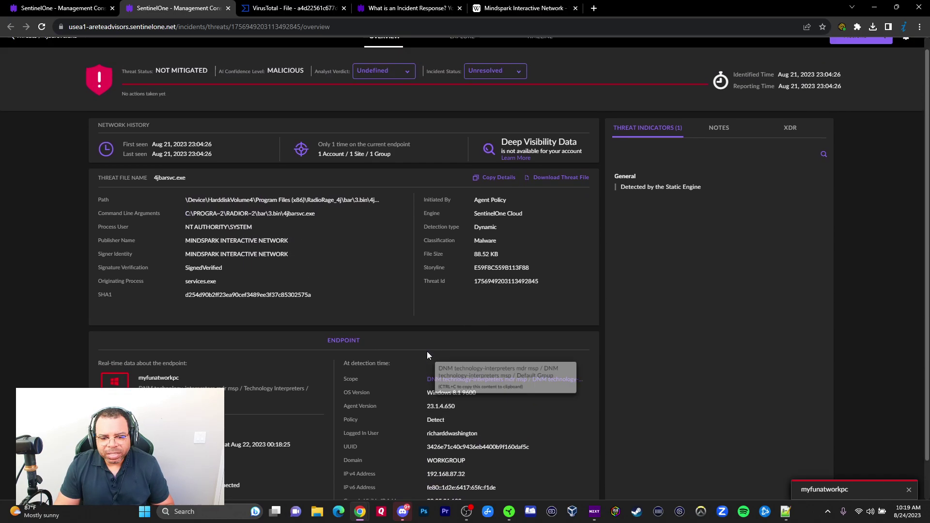
click(462, 49)
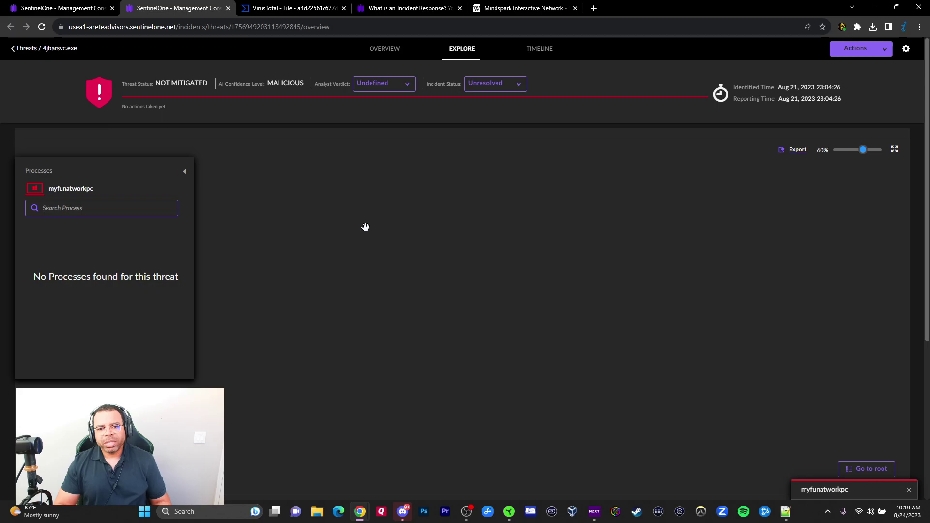
Show the threat Timeline, dismiss the Gmail notification, and expand the detection entry to show its hash.
click(532, 55)
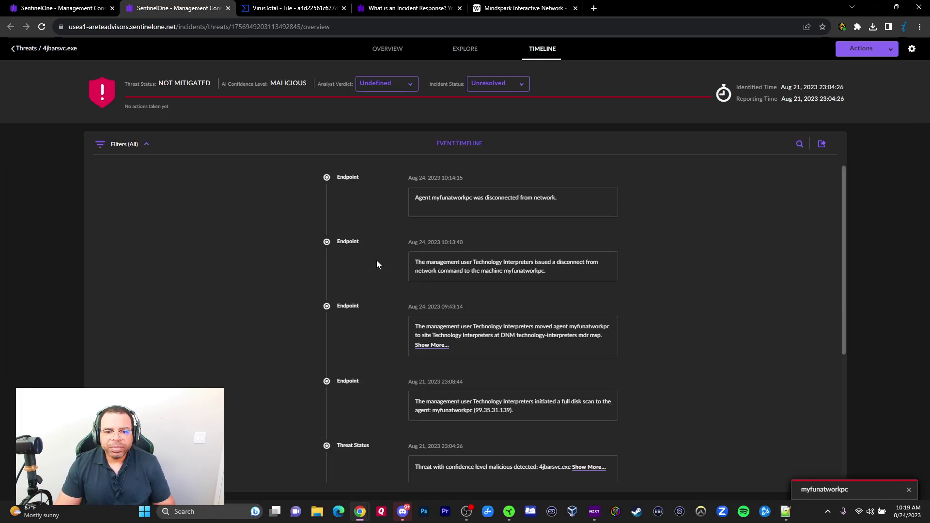
scroll(388, 267, down, 5)
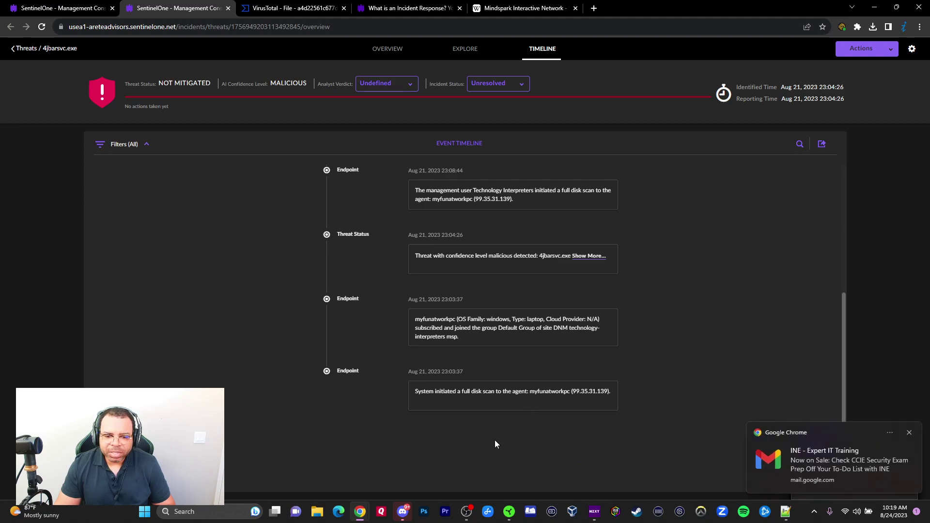
click(908, 433)
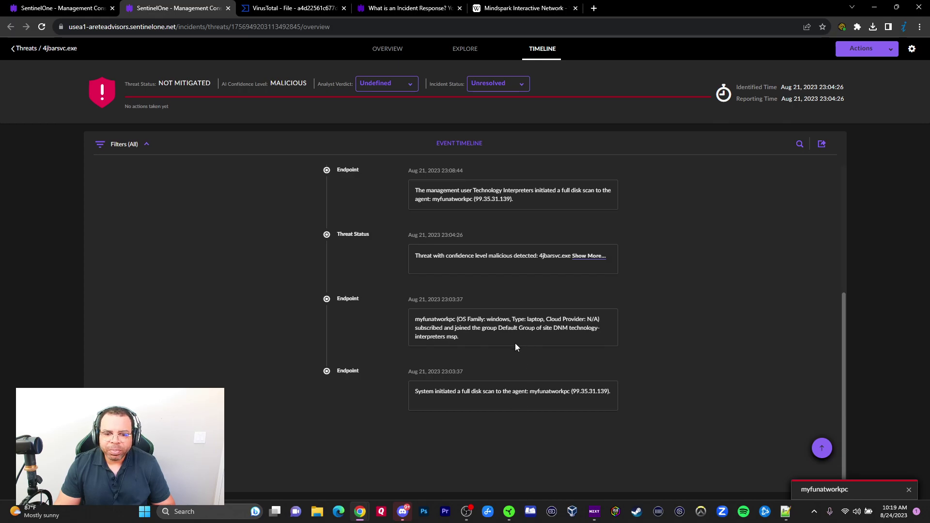
scroll(509, 402, up, 2)
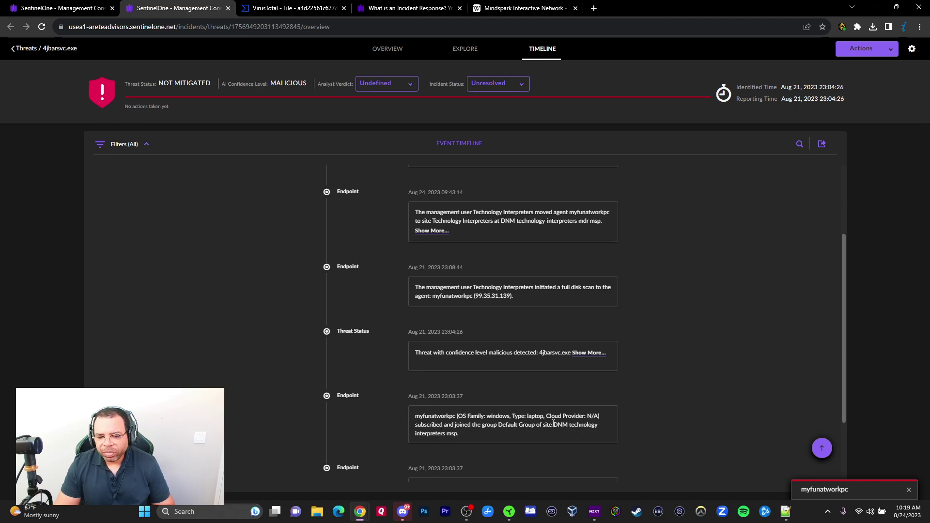
scroll(577, 431, up, 1)
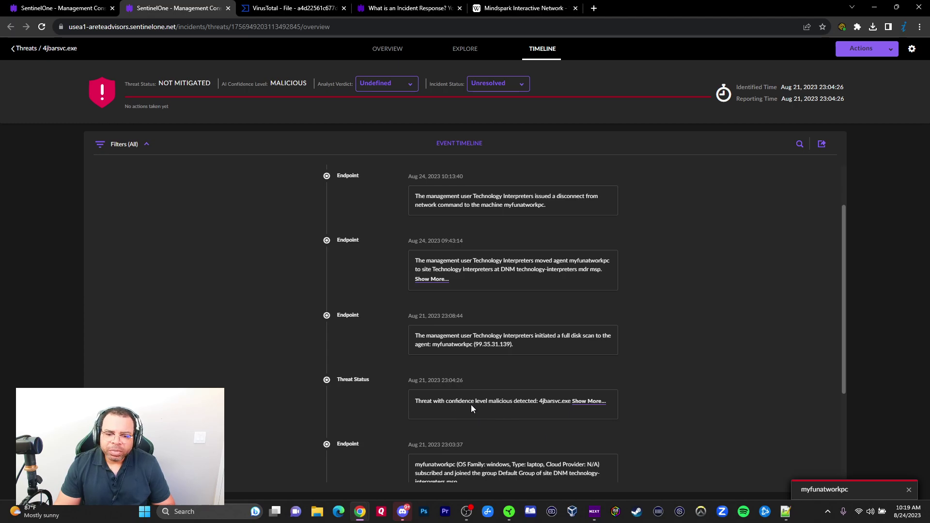
click(591, 402)
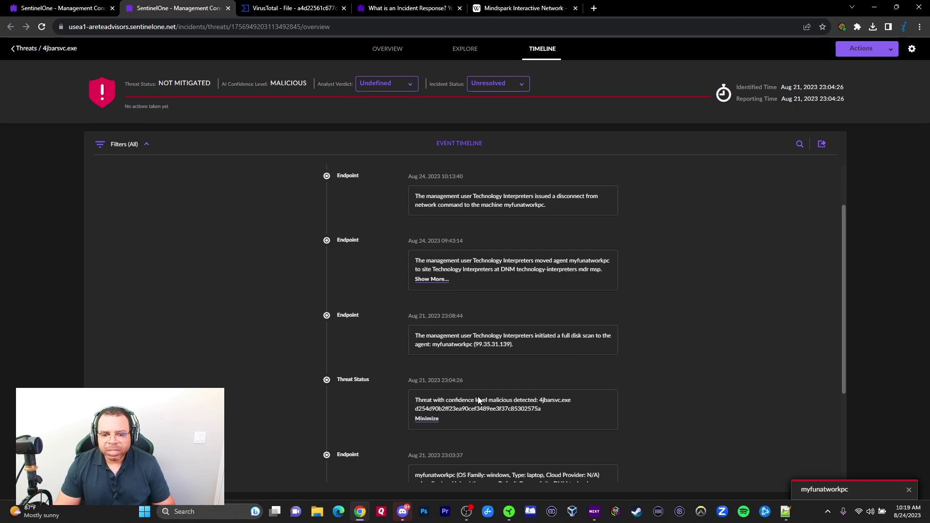
scroll(477, 396, up, 2)
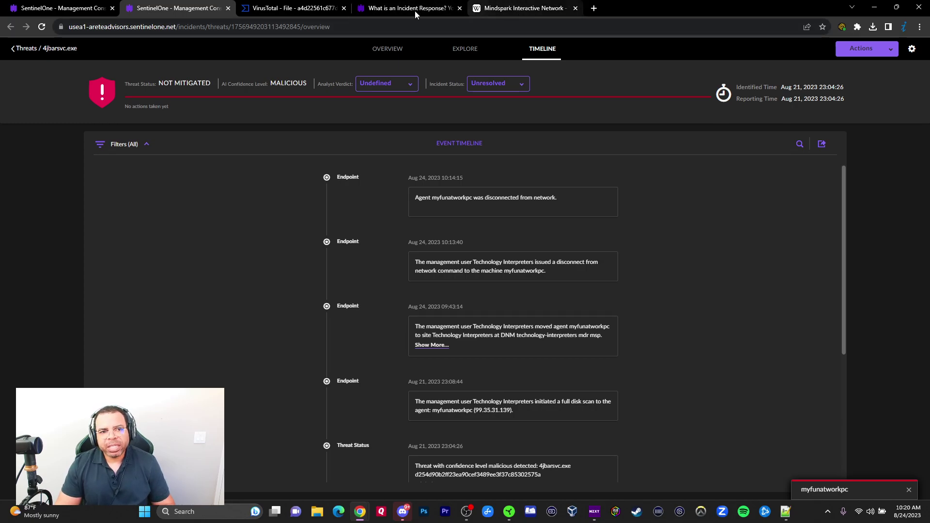
Go back through the browser tabs to the SentinelOne threats list showing 4jbarsvc.exe.
click(388, 9)
click(291, 8)
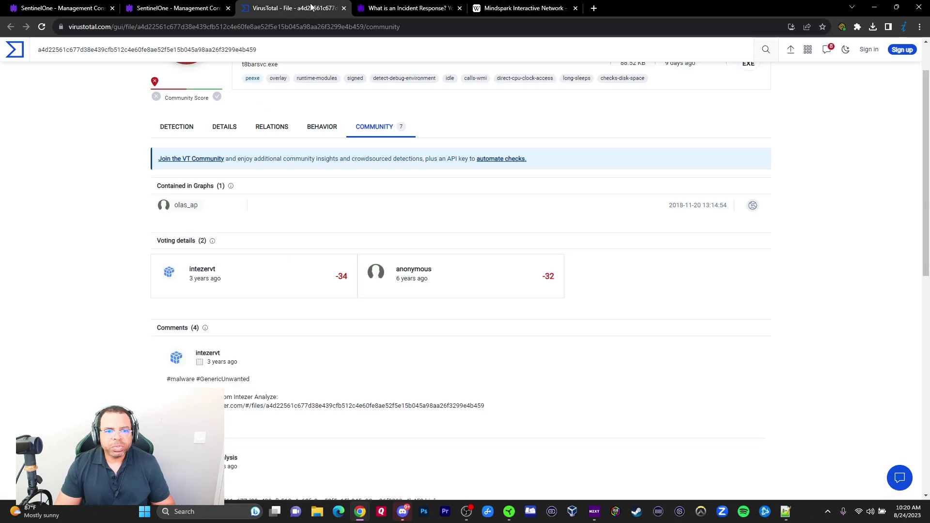
click(224, 5)
click(63, 8)
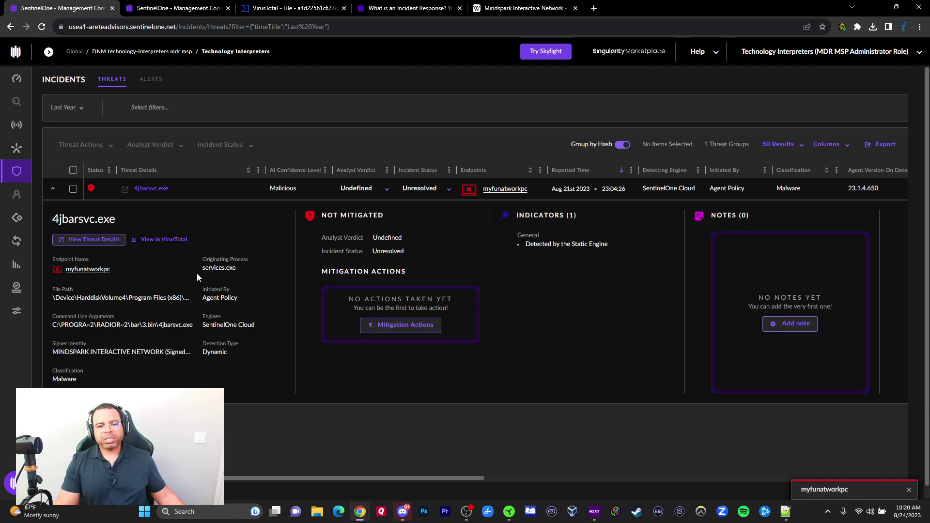
Choose Kill, Quarantine, Remediate, Rollback and Add to Blocklist at Site scope for the threat.
click(391, 329)
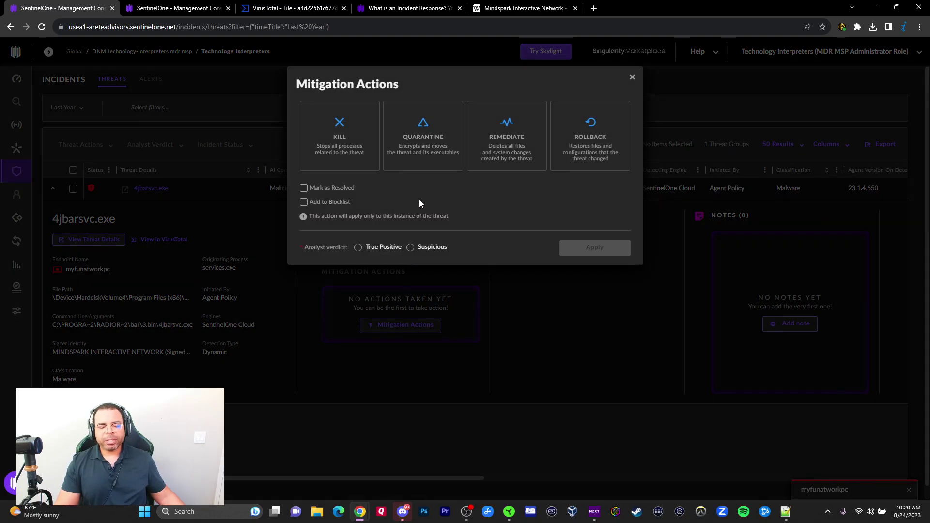
click(340, 143)
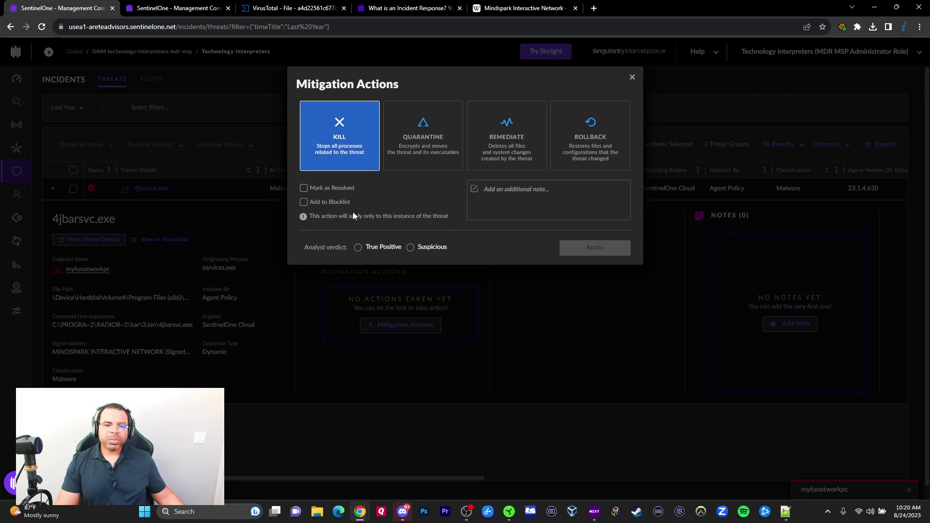
click(423, 130)
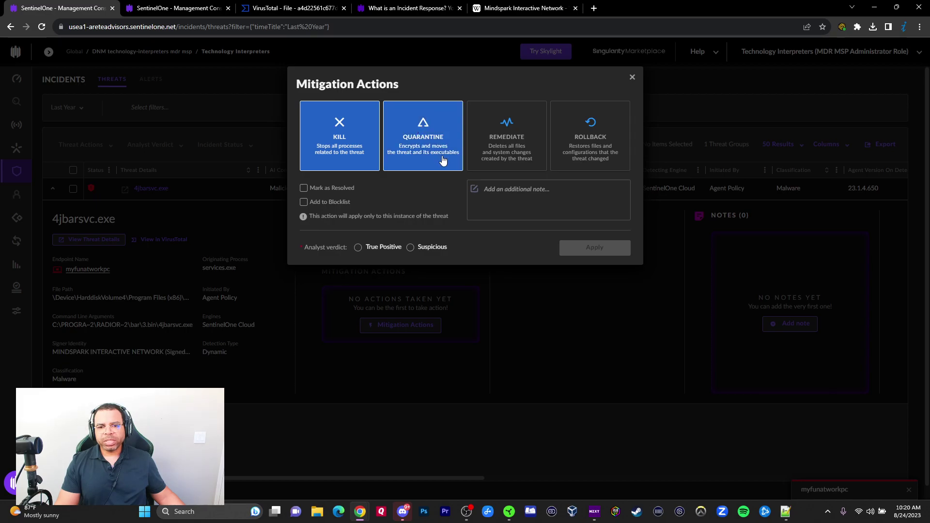
click(509, 140)
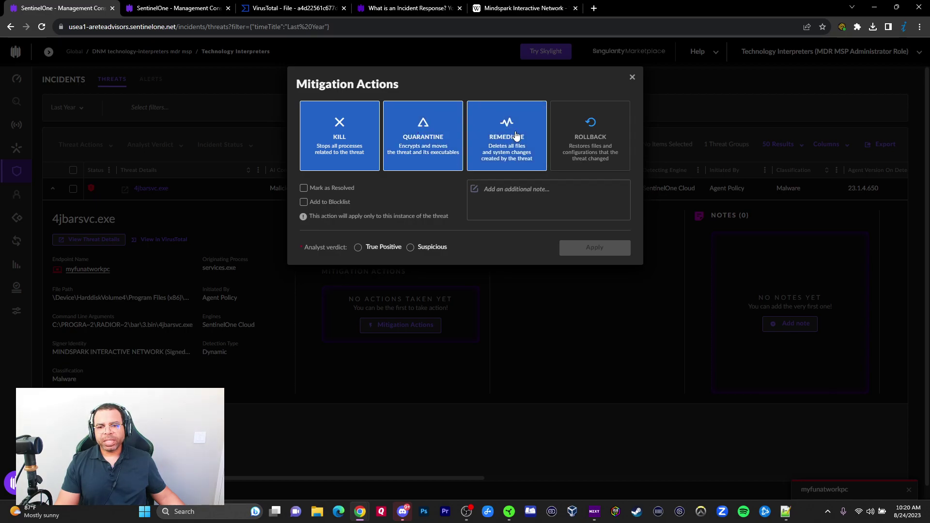
click(589, 139)
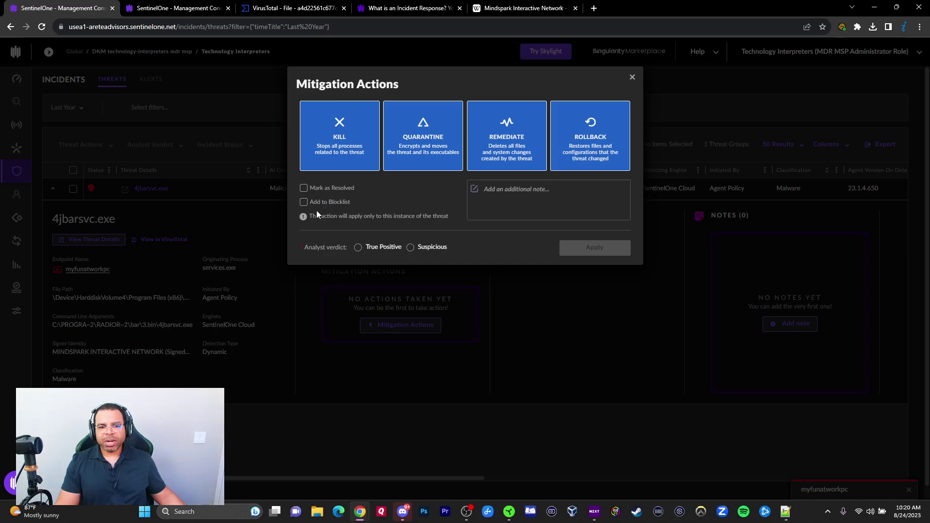
click(303, 203)
click(423, 202)
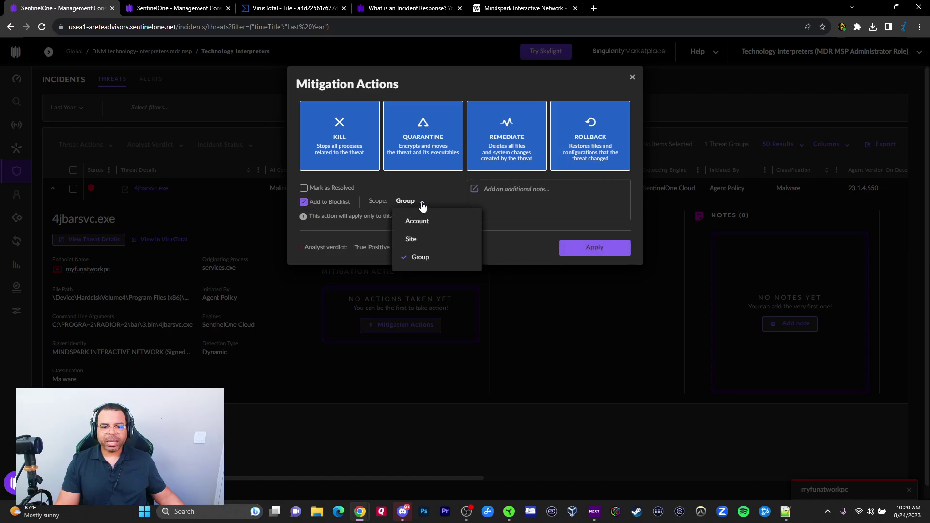
click(412, 240)
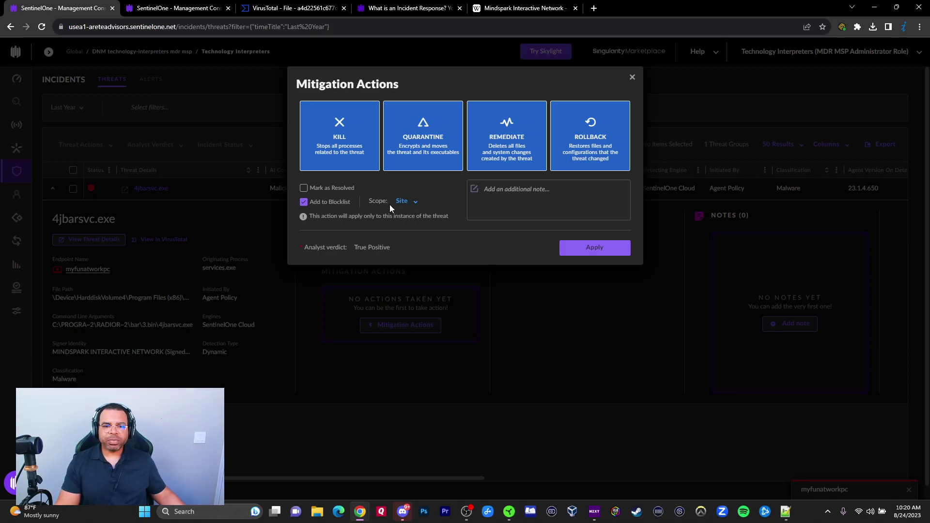
Apply the mitigation and expand the 4jbarsvc.exe row to confirm every action completed.
click(594, 248)
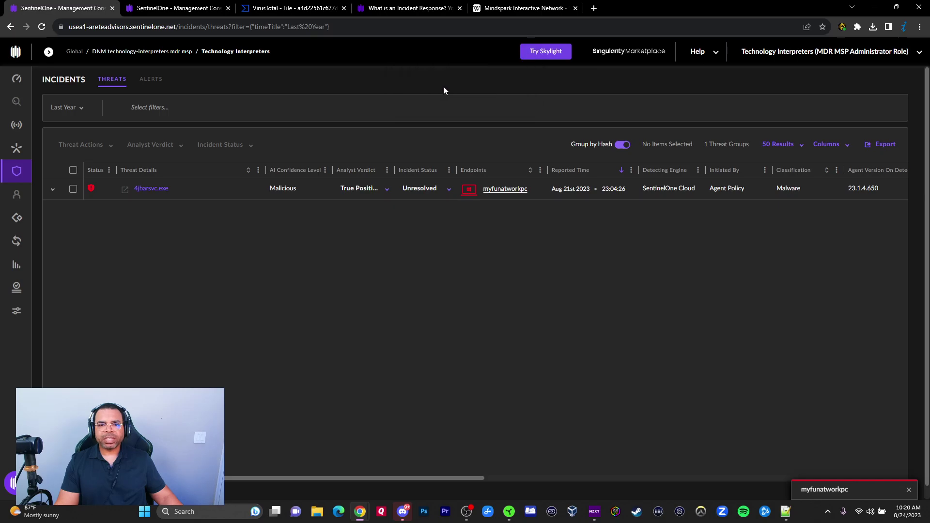
click(92, 190)
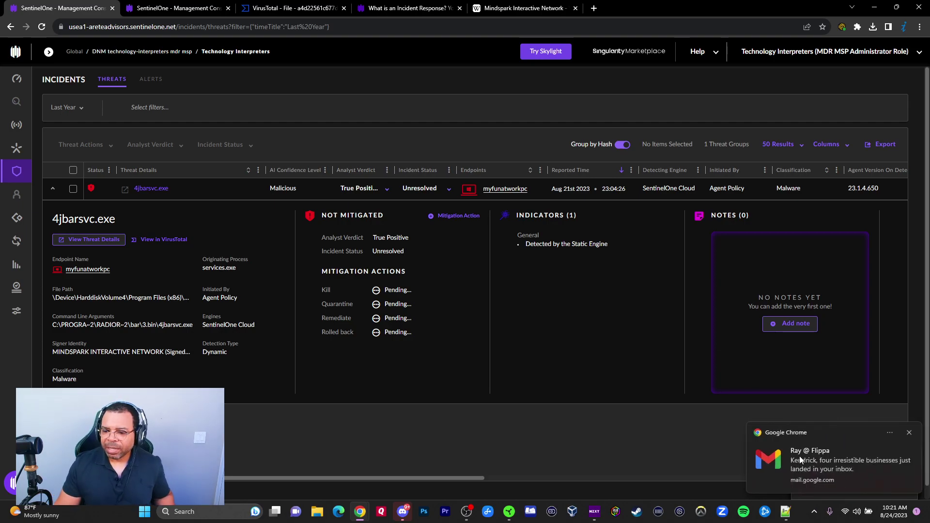
click(910, 433)
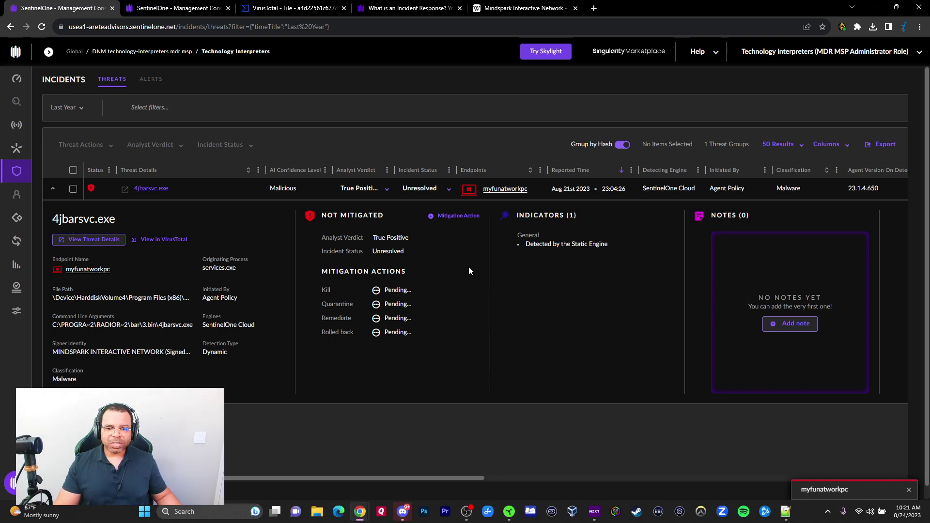
drag(530, 245, 619, 247)
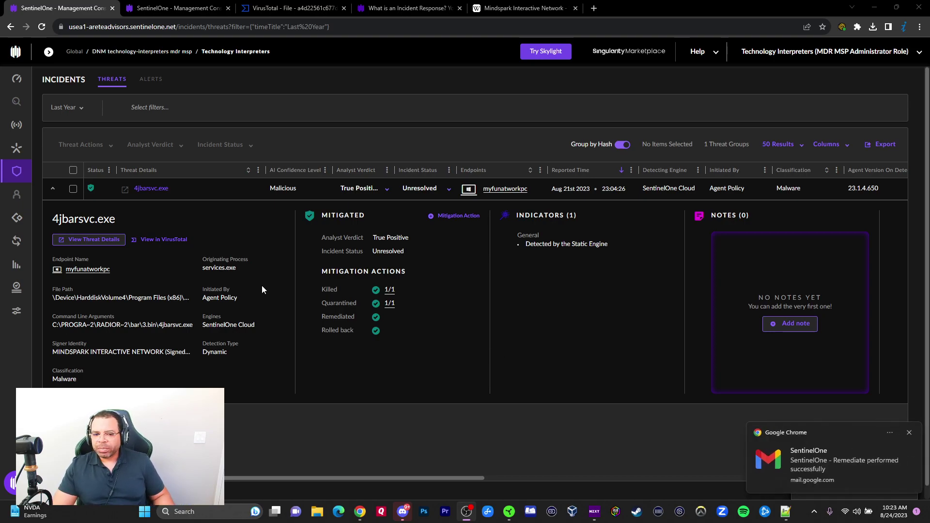
mouse_move(441, 293)
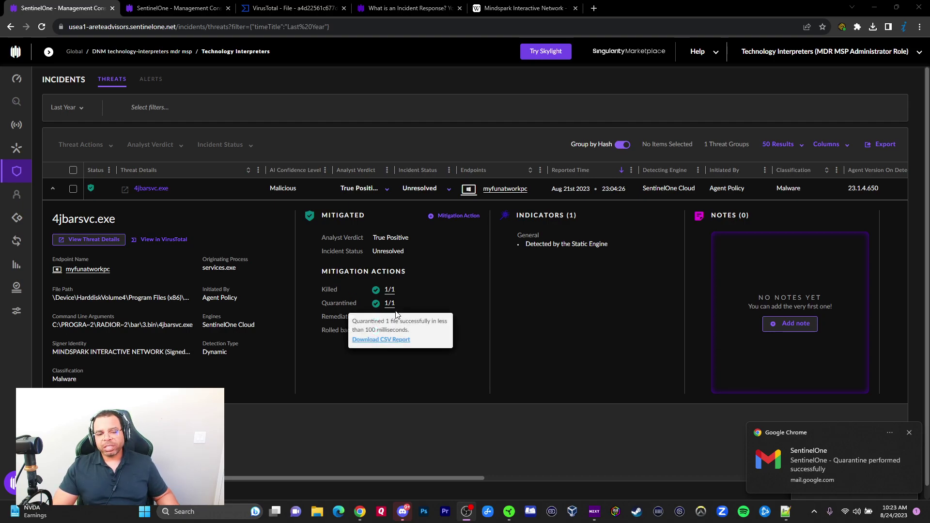
Add a note to 4jbarsvc.exe stating the analyst-initiated mitigation was successful.
click(784, 323)
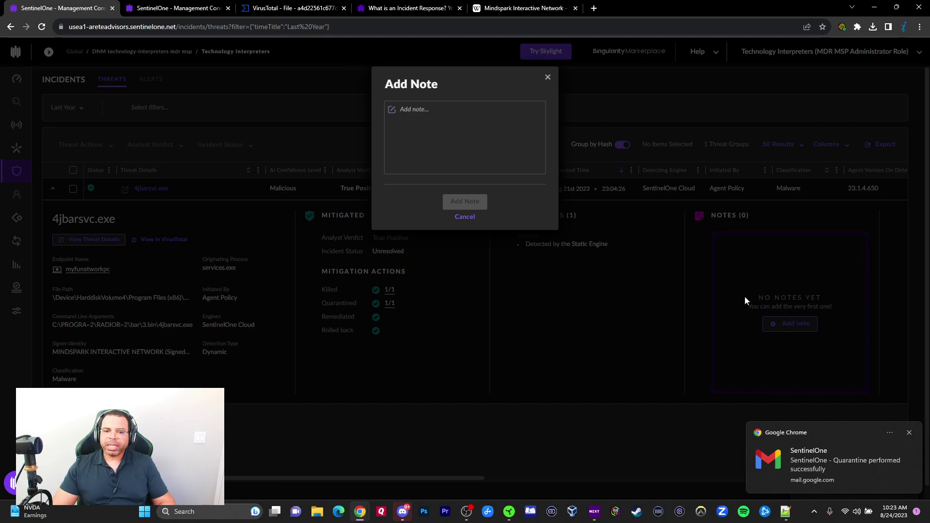
click(449, 113)
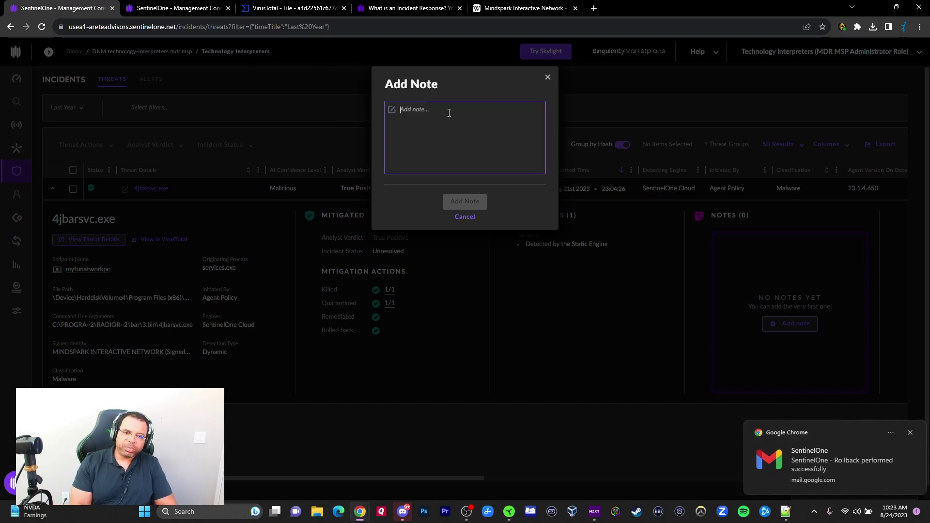
text(We w)
key(BackSpace)
key(BackSpace)
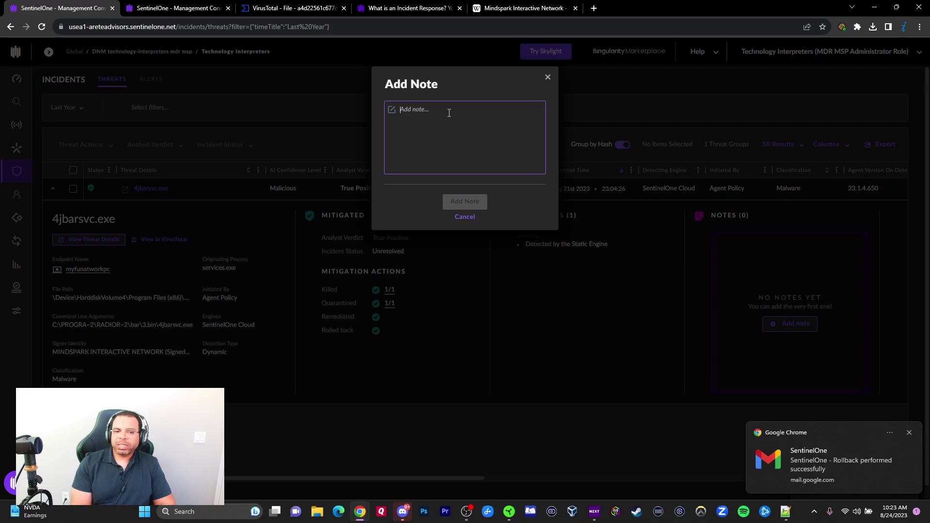
text(Mitigateio)
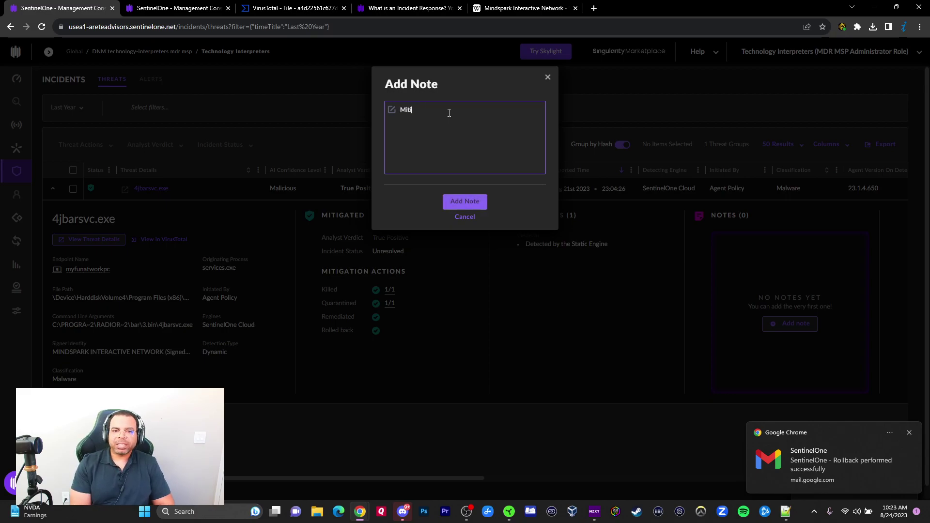
key(BackSpace)
key(BackSpace)
key(BackSpace)
text(ion)
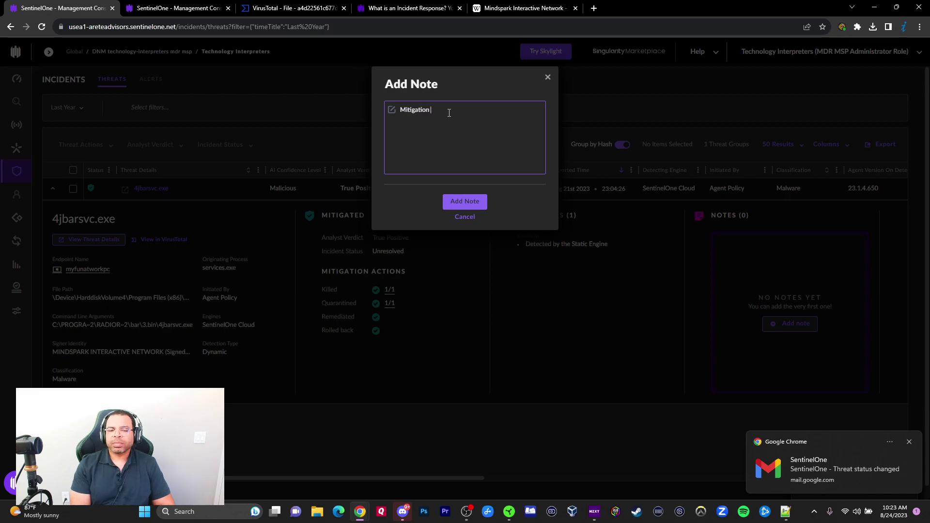
text( implement)
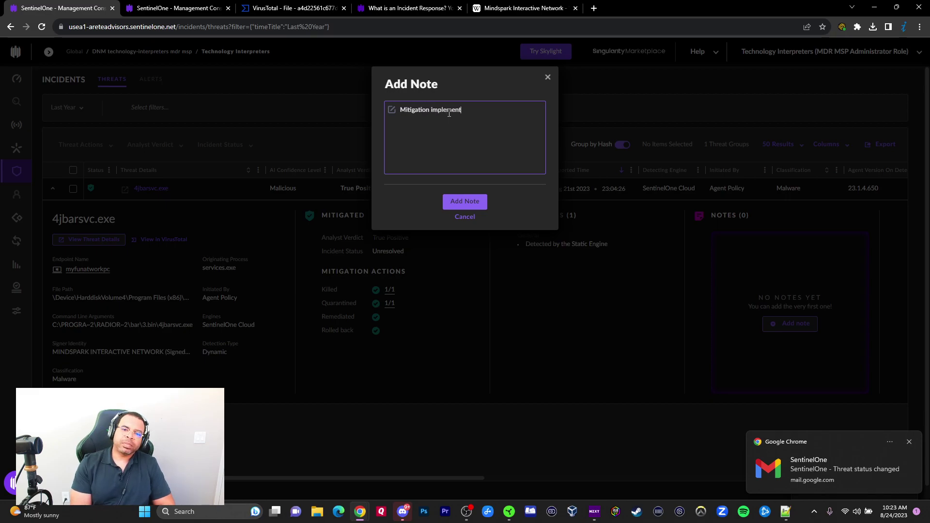
key(BackSpace)
key(BackSpace)
key(BackSpace)
key(BackSpace)
key(BackSpace)
key(BackSpace)
key(BackSpace)
key(BackSpace)
text(nitiated by Kendrick)
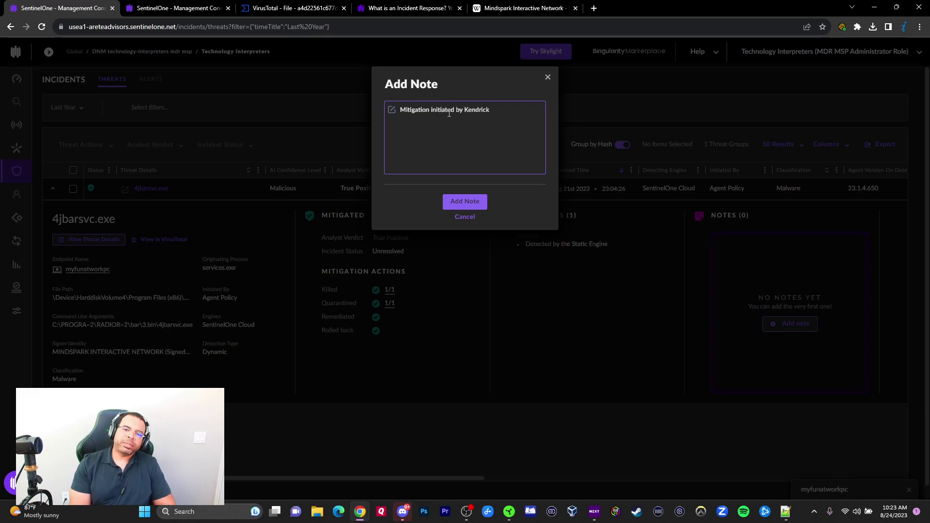
text( and)
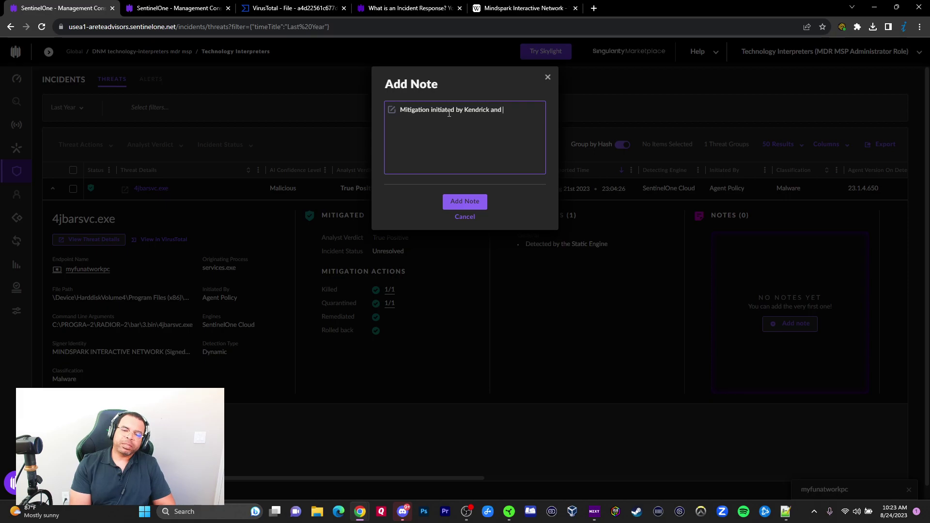
key(BackSpace)
key(BackSpace)
key(BackSpace)
key(BackSpace)
text(was s)
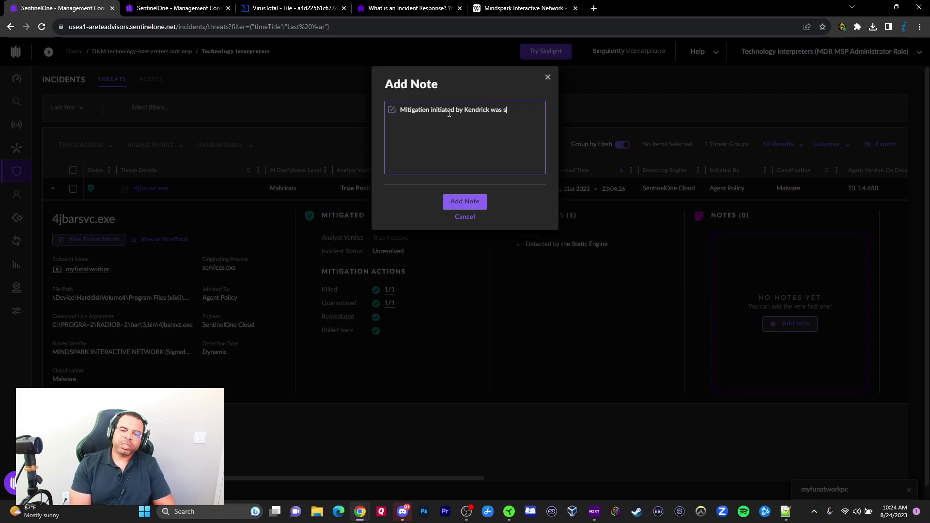
text(uccessful/)
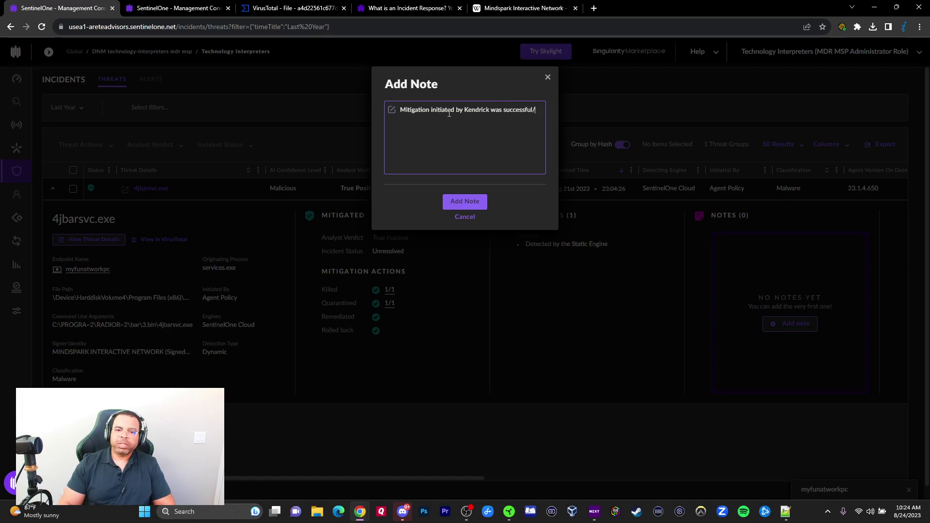
key(BackSpace)
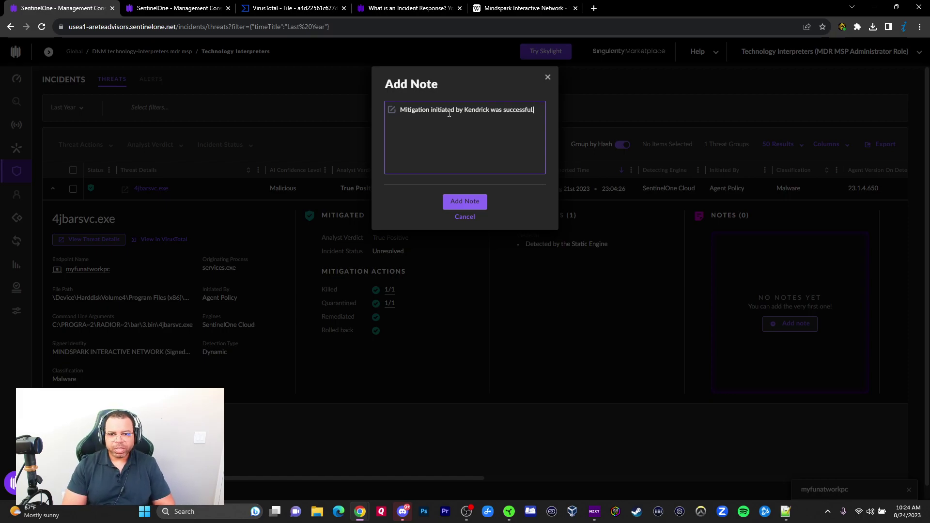
click(475, 206)
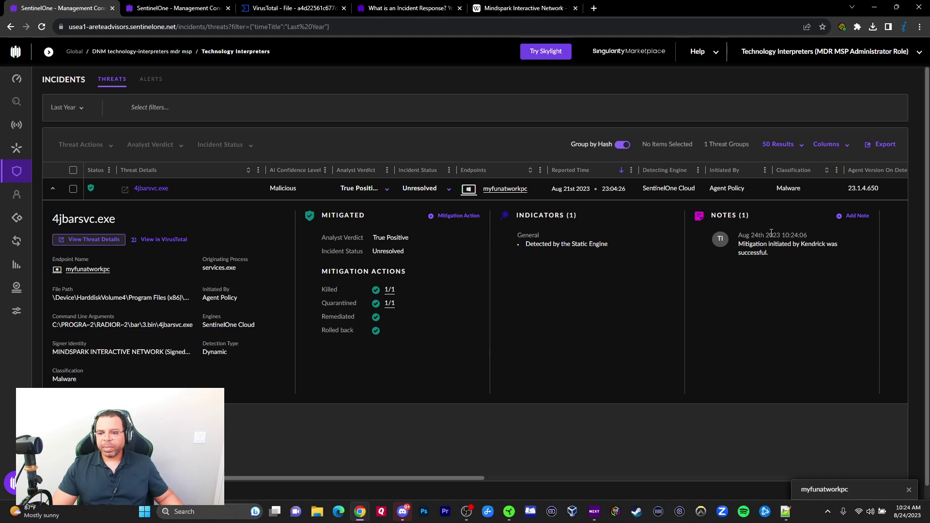
click(857, 215)
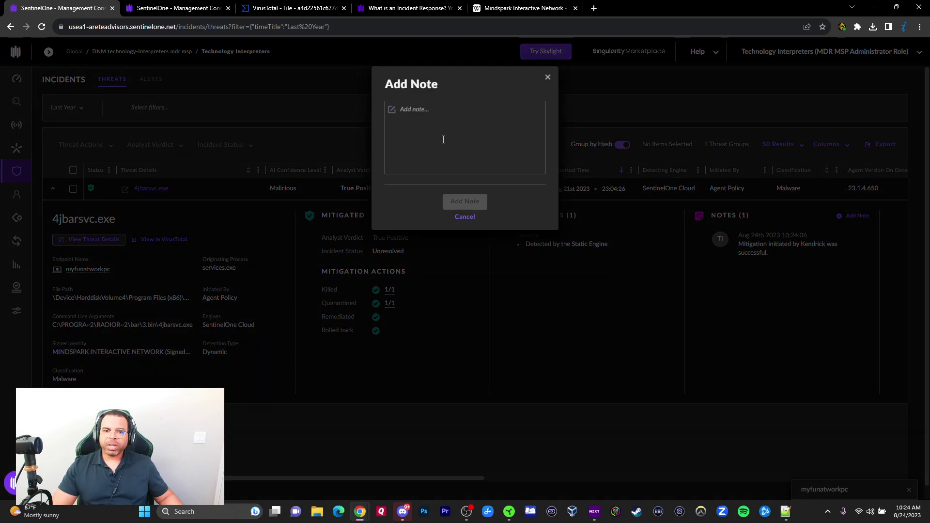
click(547, 78)
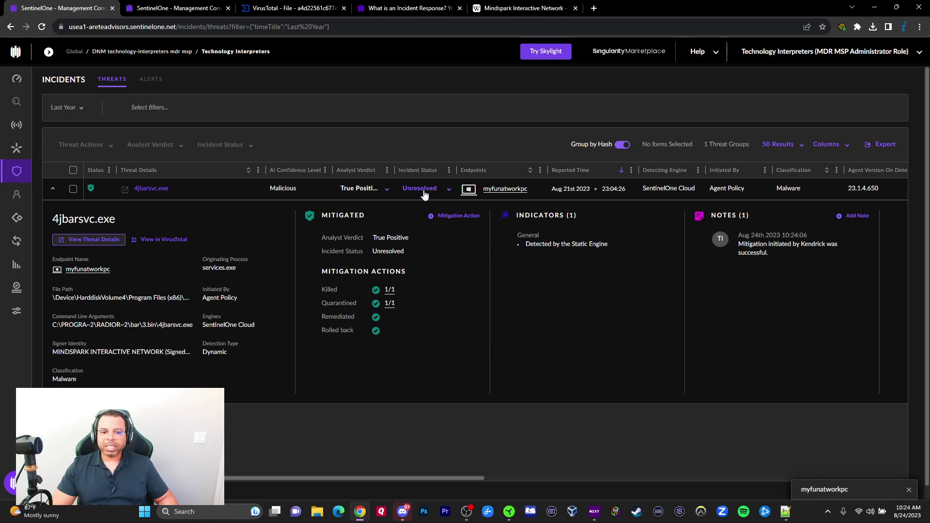
click(359, 192)
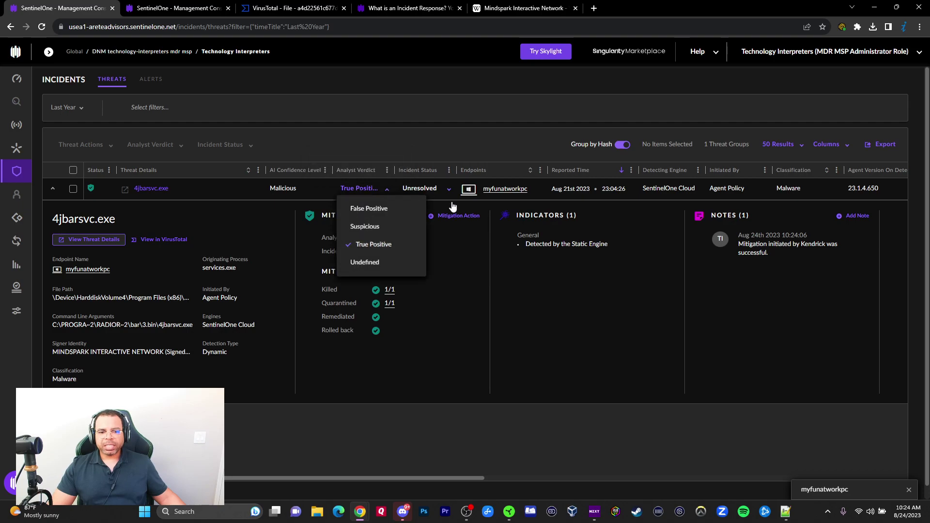
click(453, 332)
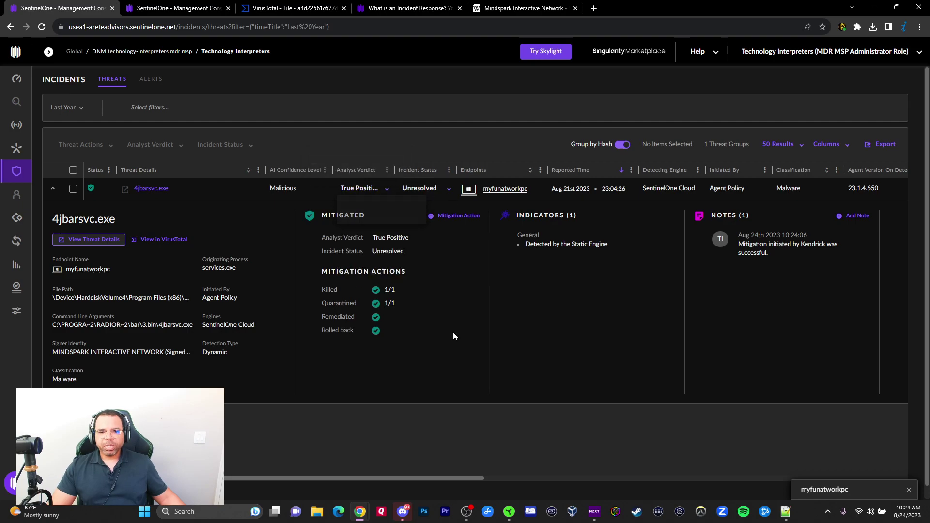
click(451, 216)
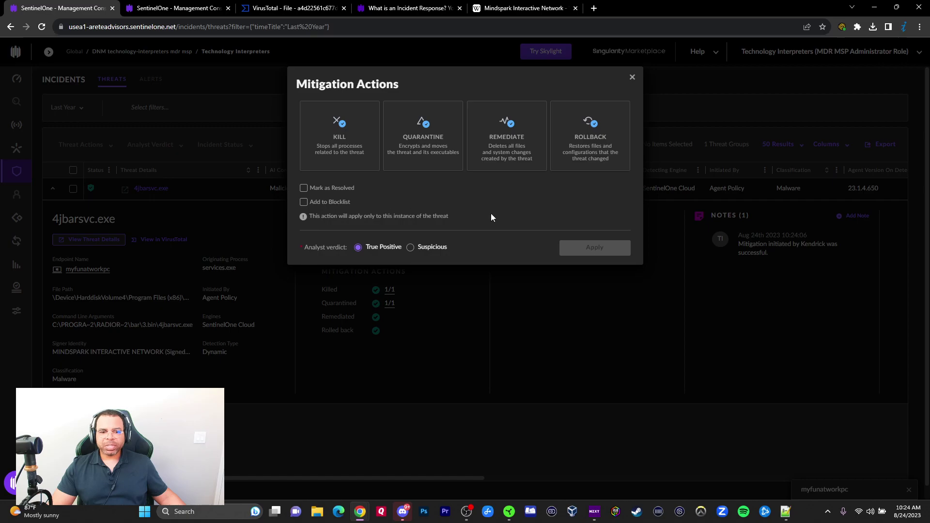
click(632, 77)
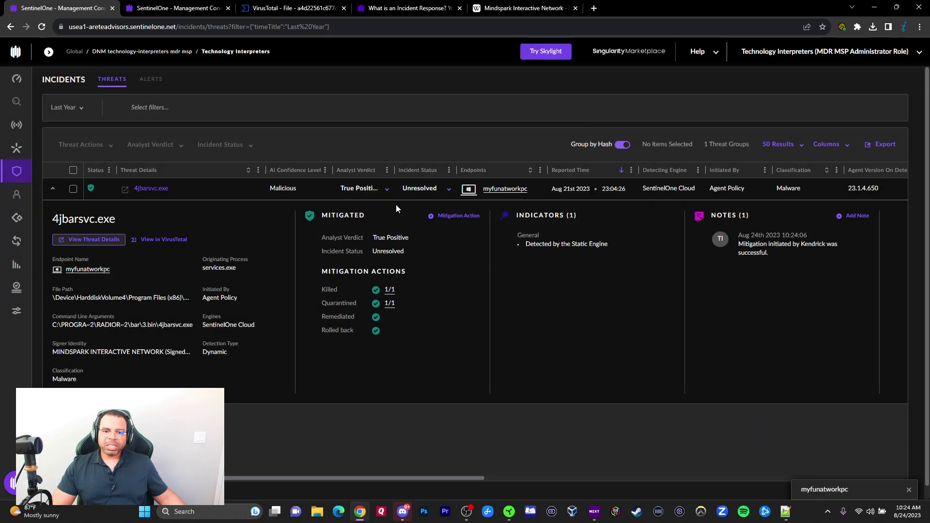
Set the 4jbarsvc.exe incident status to Resolved and return to the Threats list.
click(421, 190)
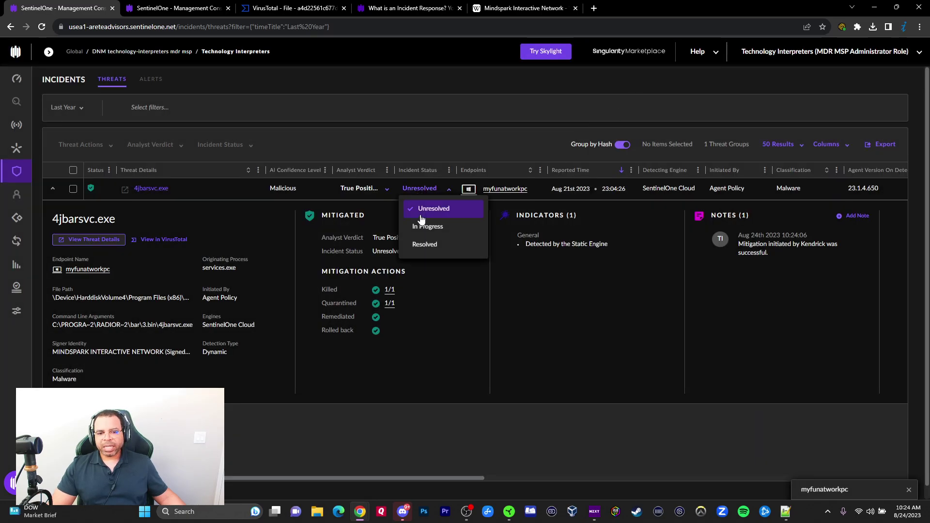
click(426, 244)
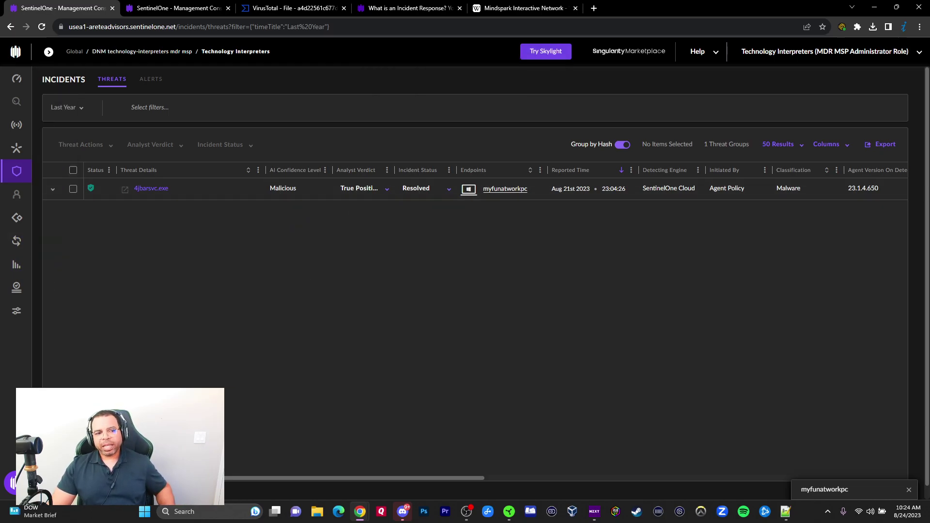
click(146, 188)
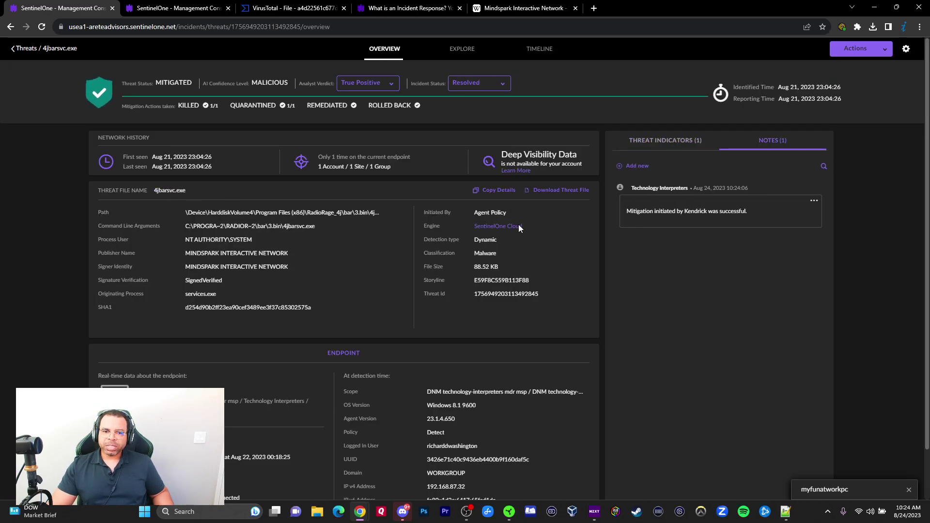
click(38, 50)
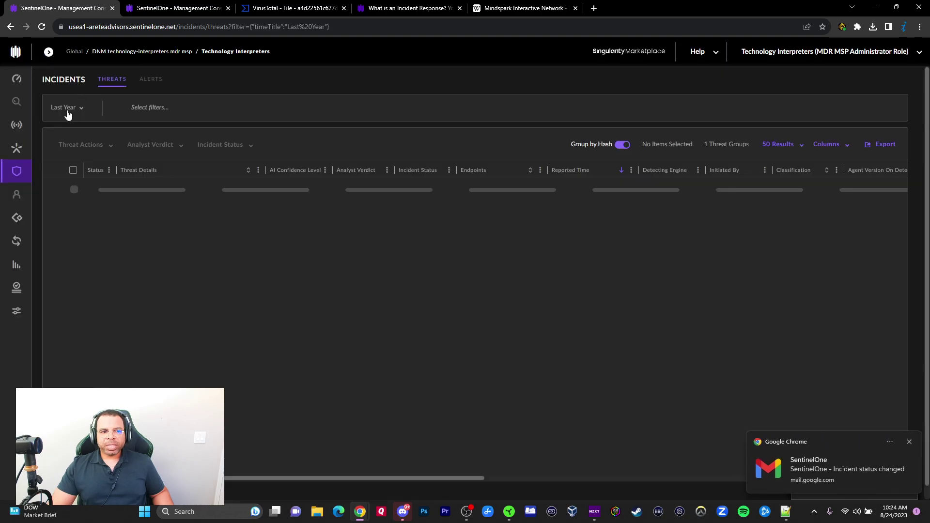
Open the myfunatworkpc endpoint details and expand its pending action requirements.
click(25, 149)
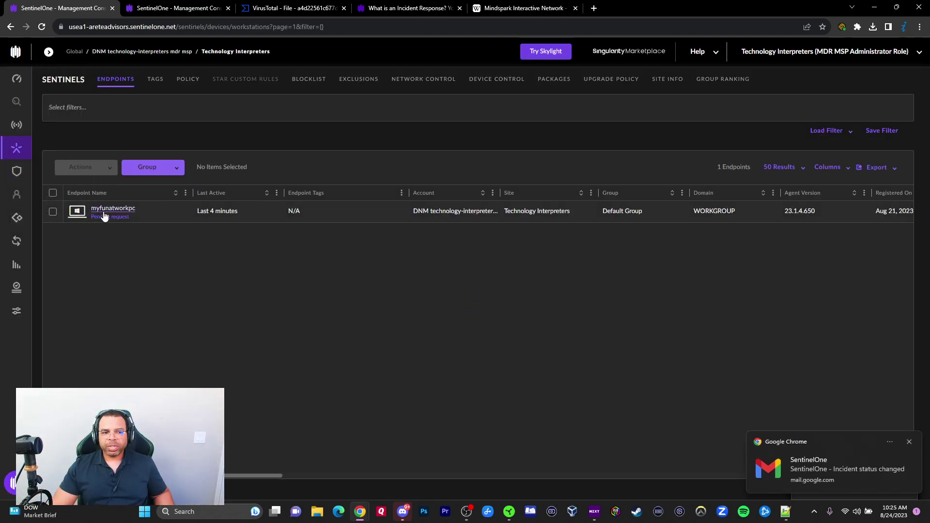
click(103, 210)
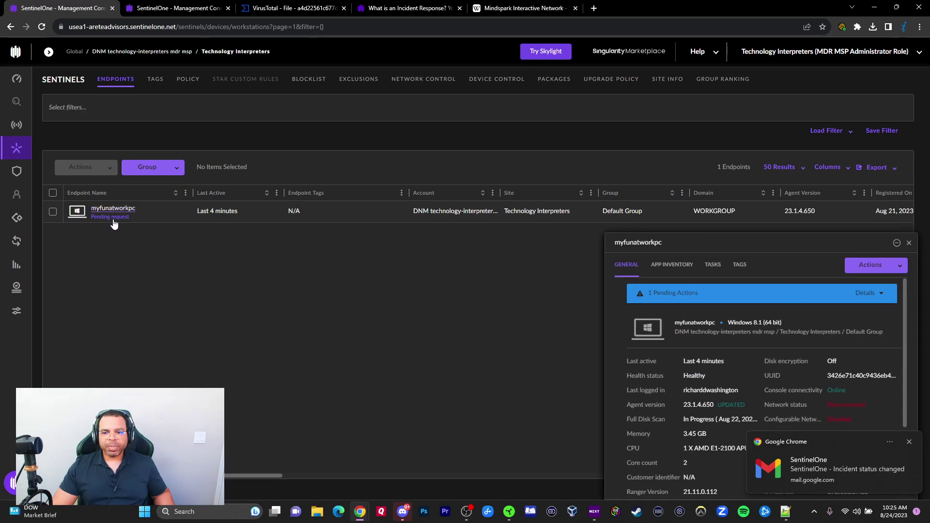
click(848, 293)
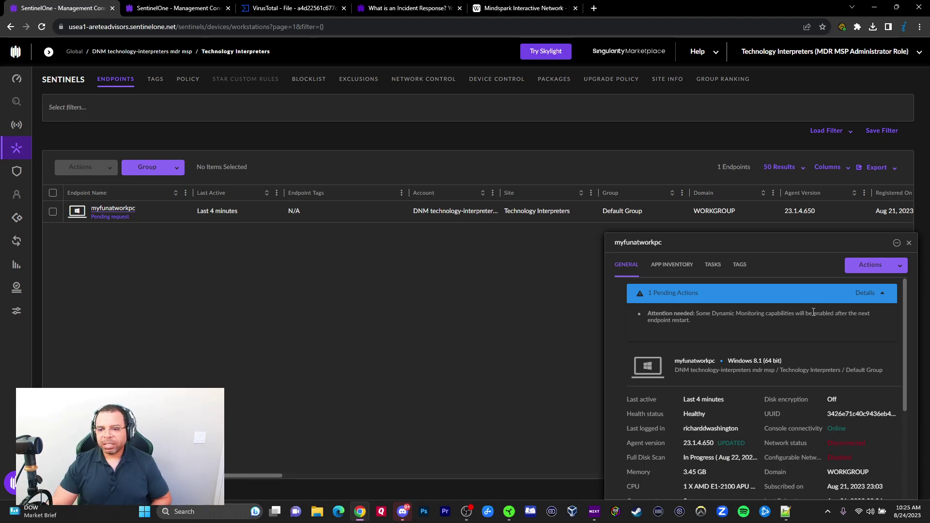
Reboot myfunatworkpc through Endpoint Actions, with the action approved.
click(881, 266)
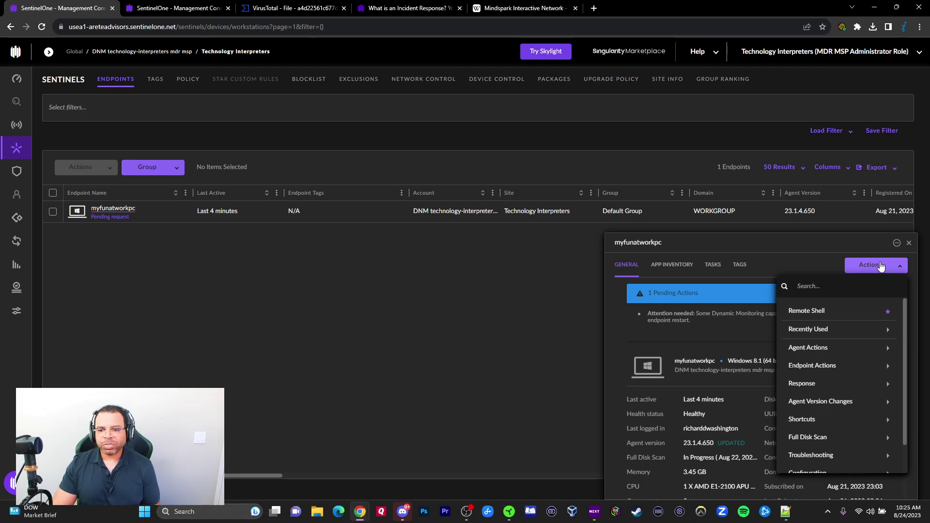
mouse_move(826, 329)
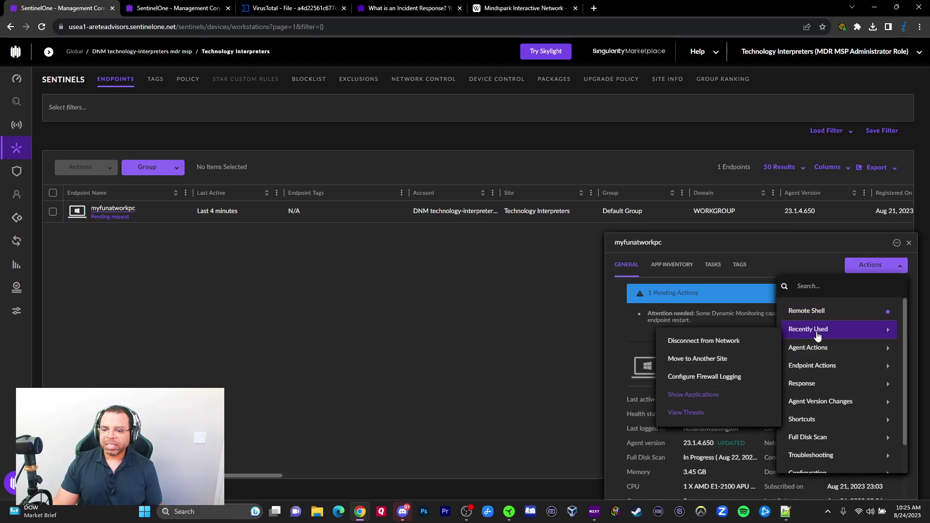
mouse_move(817, 352)
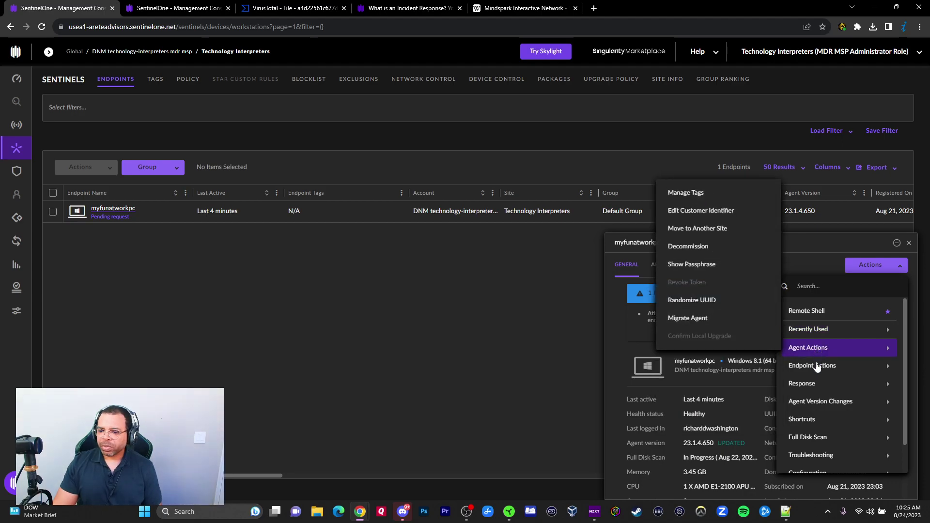
click(693, 383)
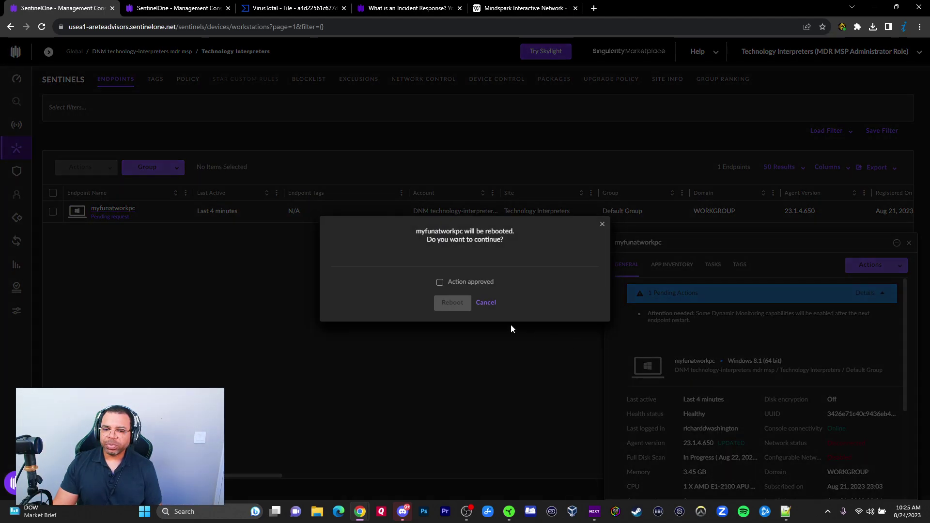
click(446, 305)
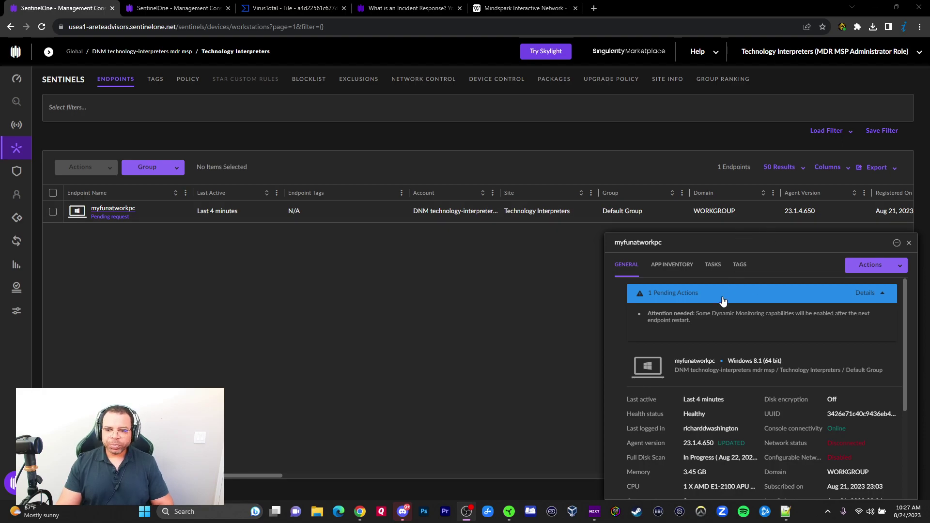
click(893, 265)
mouse_move(780, 417)
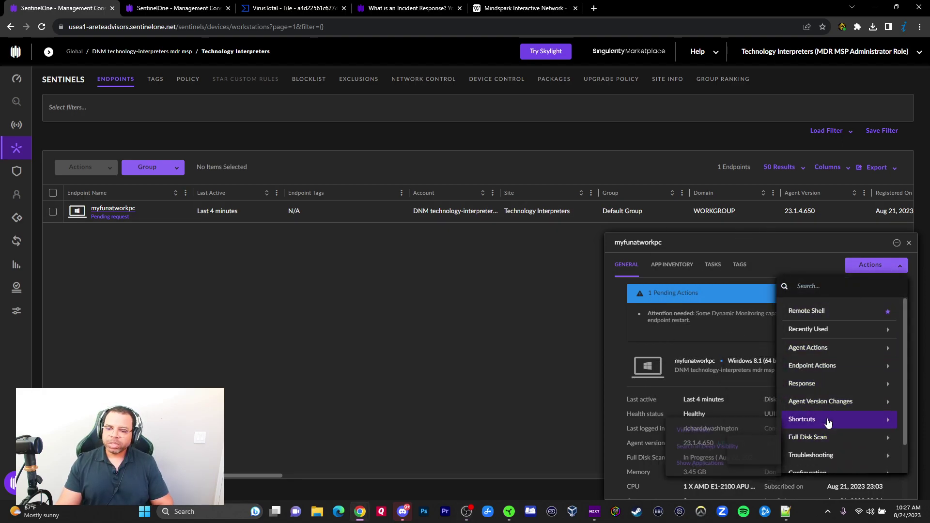
scroll(833, 421, down, 1)
mouse_move(827, 408)
scroll(827, 409, up, 1)
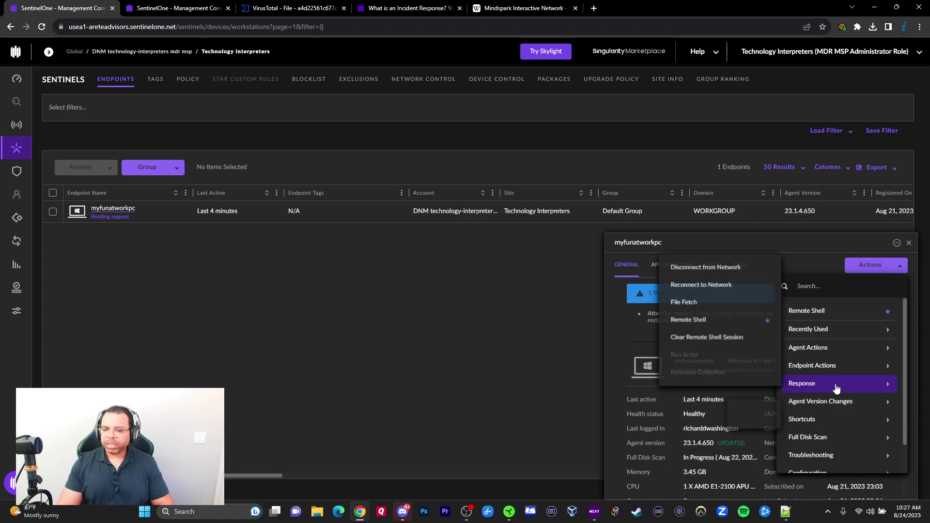
click(828, 314)
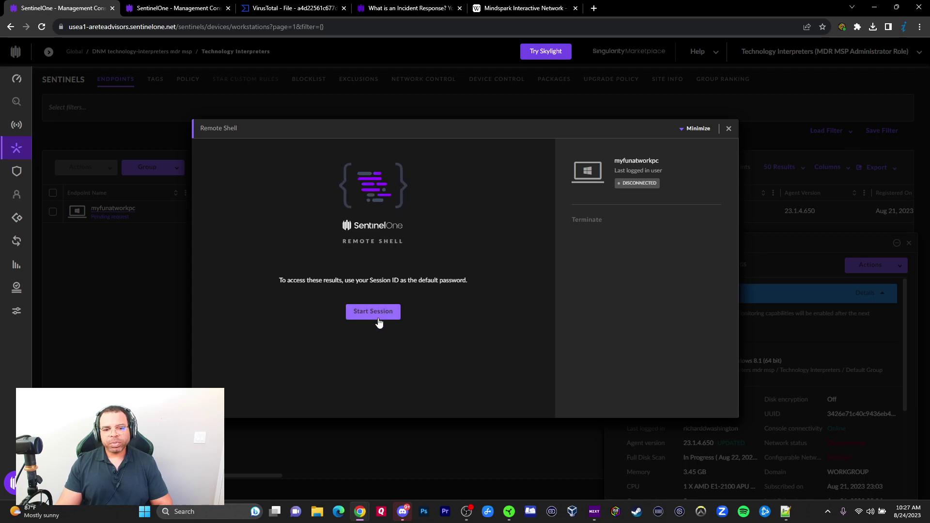
click(377, 311)
click(381, 355)
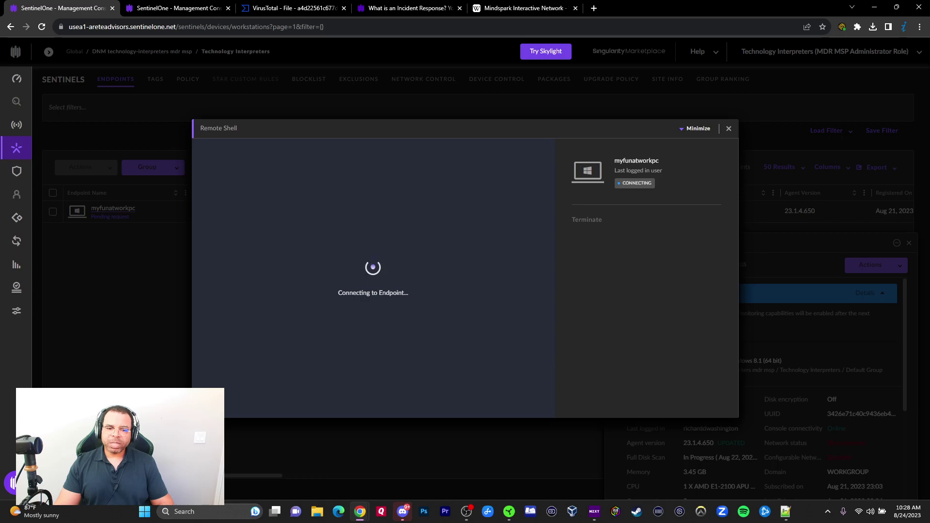
key(alt+Tab)
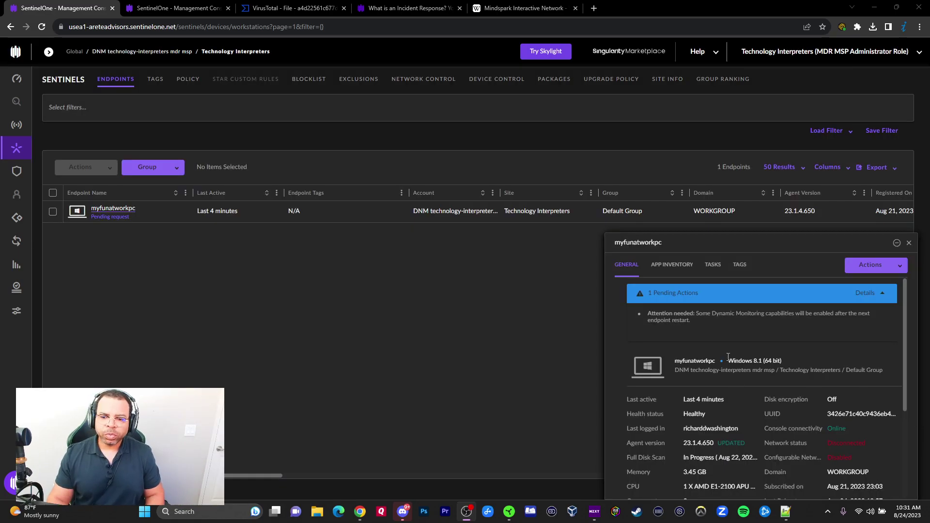
Review the pending action notice showing myfunatworkpc still requires a restart.
click(872, 294)
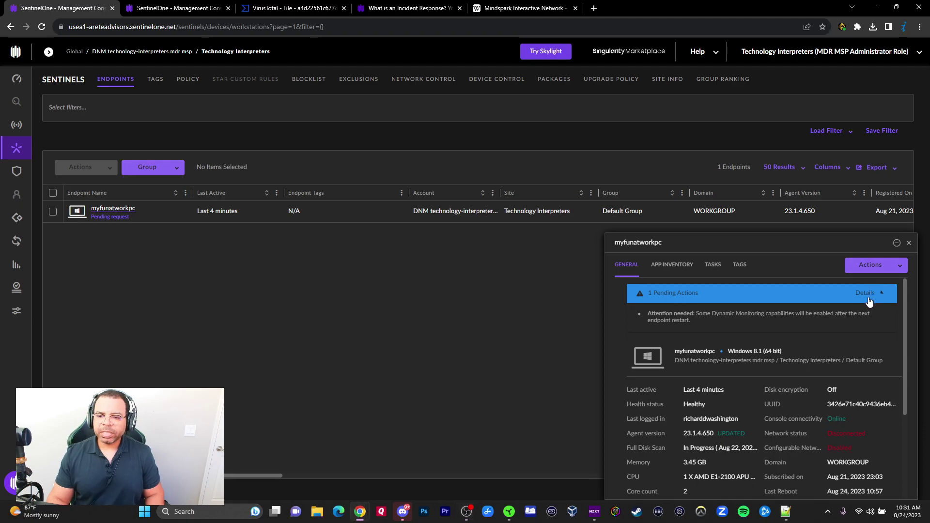
click(834, 293)
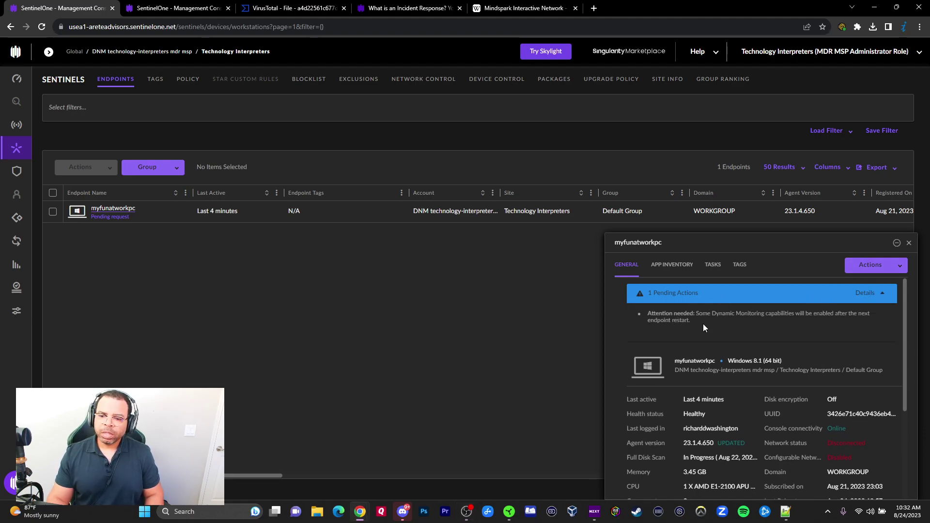
drag(772, 314, 784, 313)
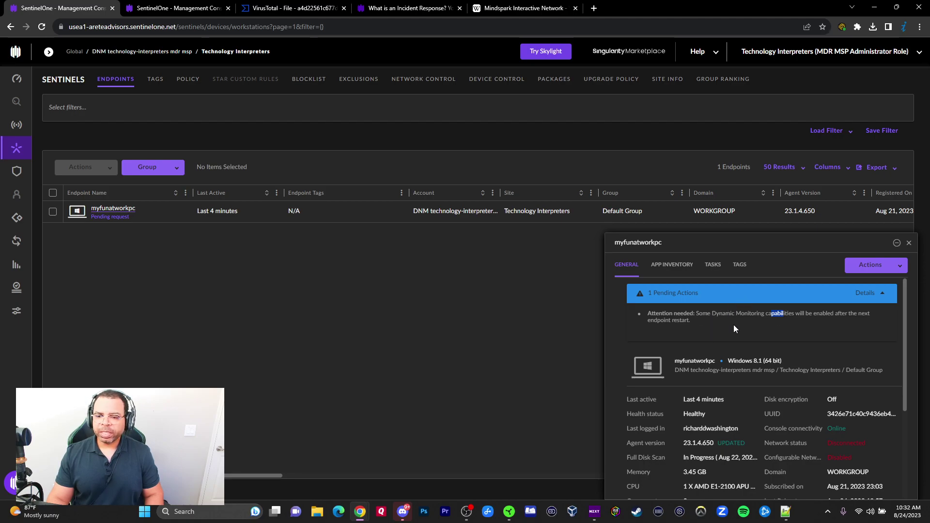
Restart the agent services on myfunatworkpc via Troubleshooting > Restart Services and confirm.
click(877, 266)
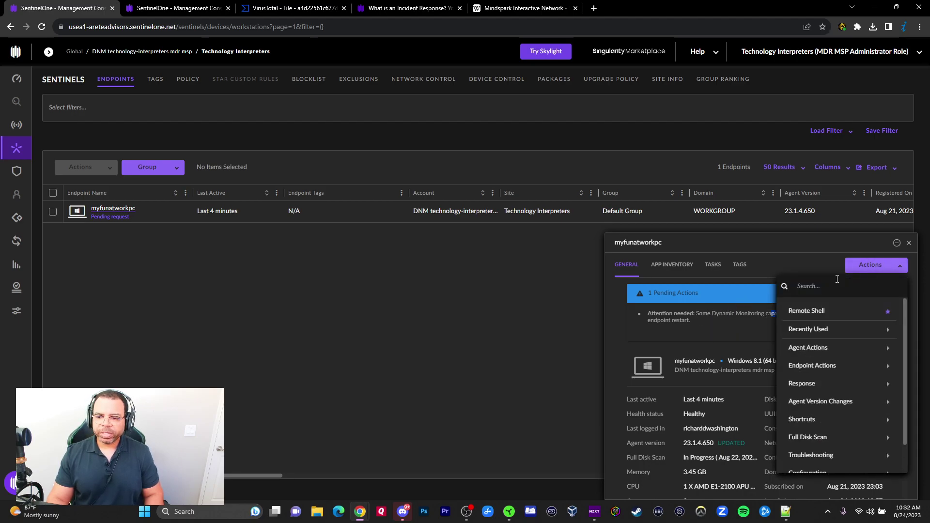
scroll(816, 416, down, 1)
mouse_move(814, 432)
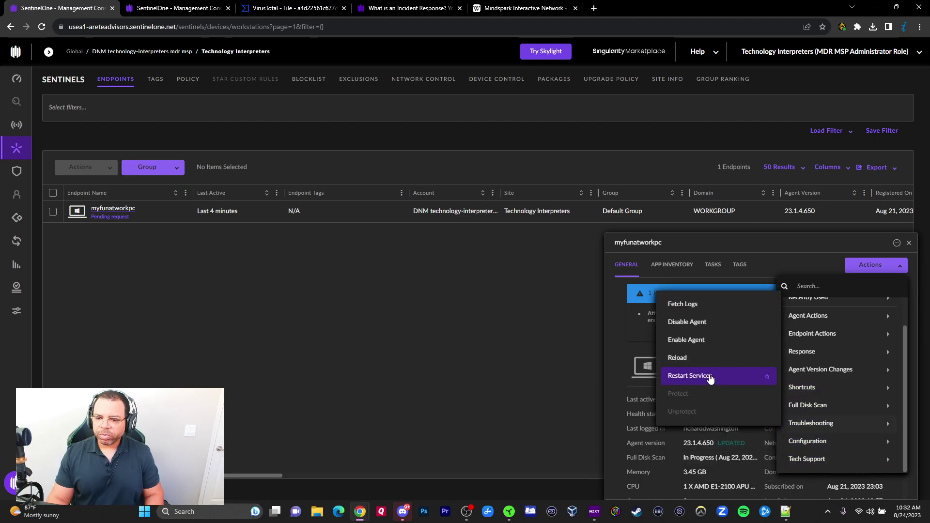
click(688, 376)
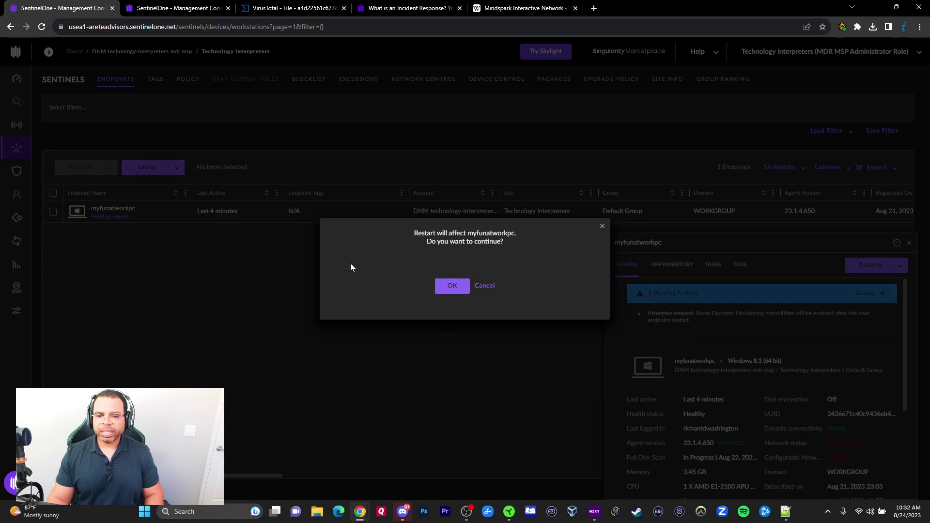
click(445, 288)
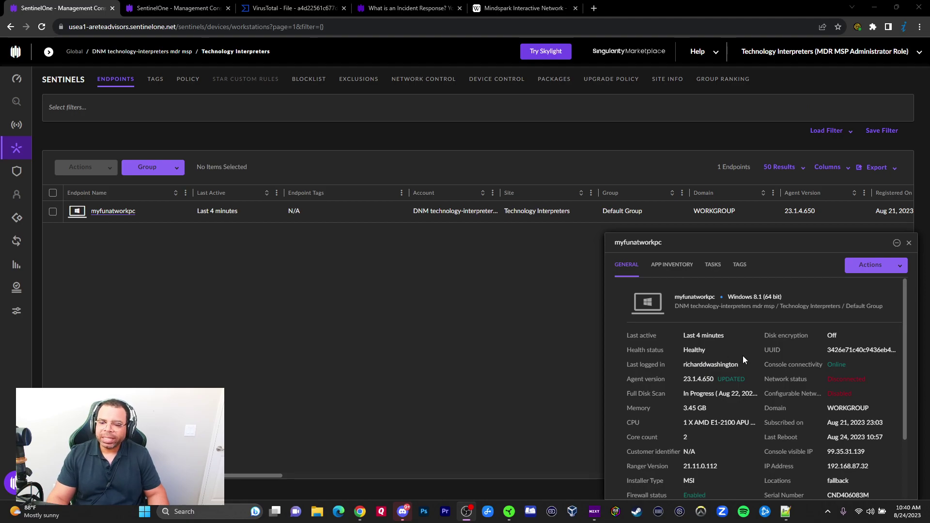
scroll(742, 356, down, 2)
scroll(743, 357, up, 2)
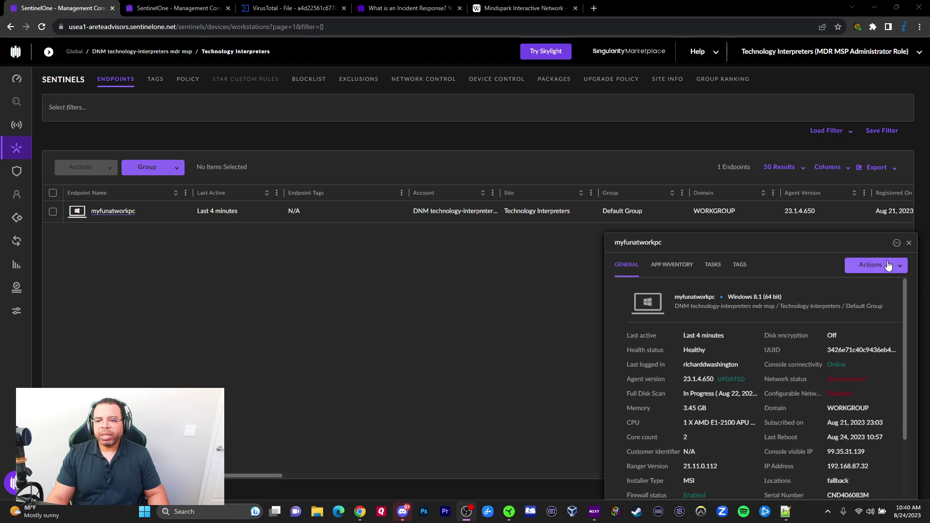
click(869, 265)
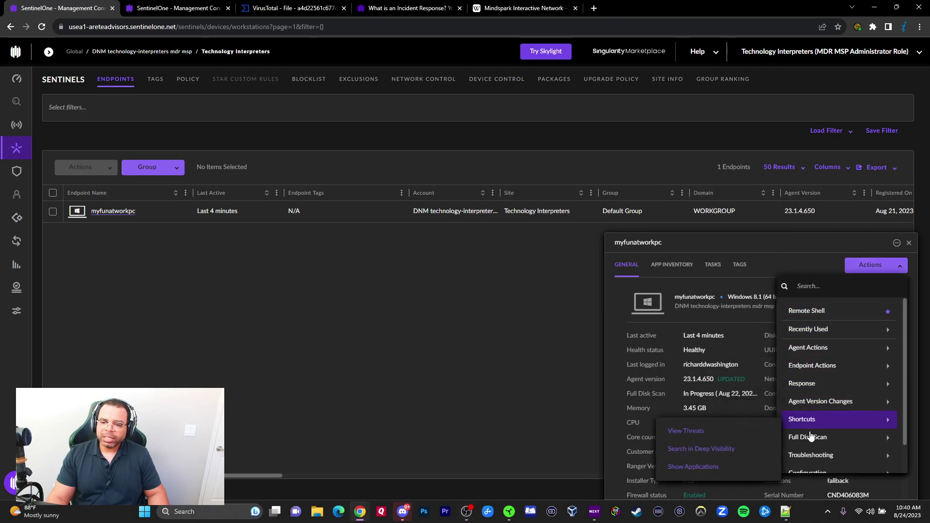
mouse_move(759, 437)
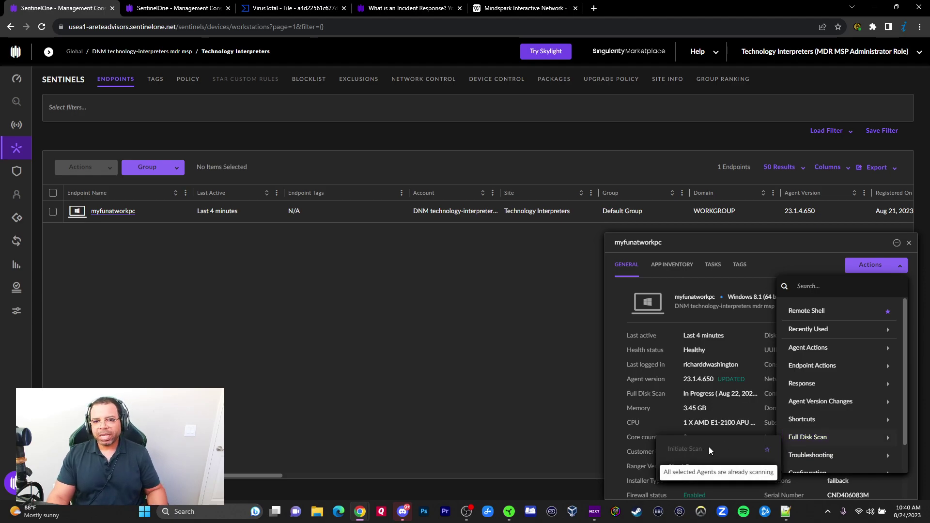
click(532, 277)
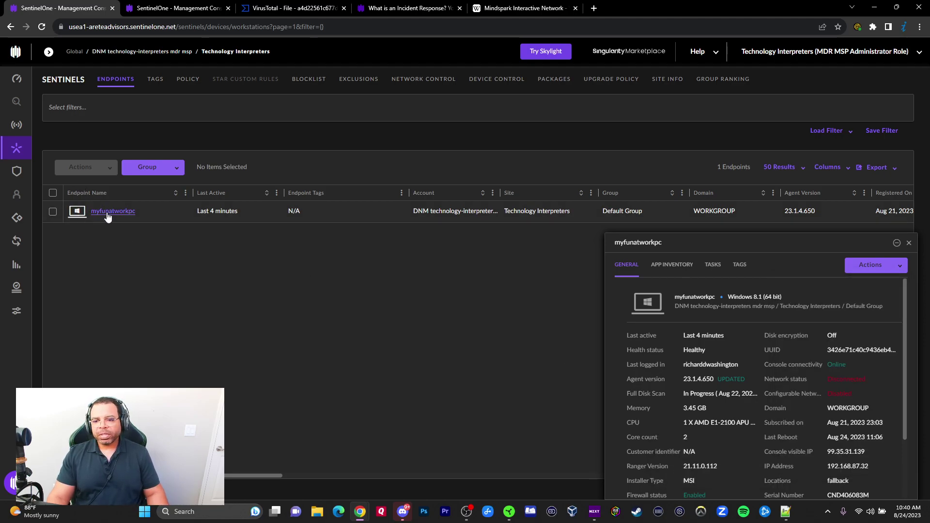
Open Applications from the navigation rail to list 11 vulnerable apps, led by iTunes 12.1.2.27.
mouse_move(8, 176)
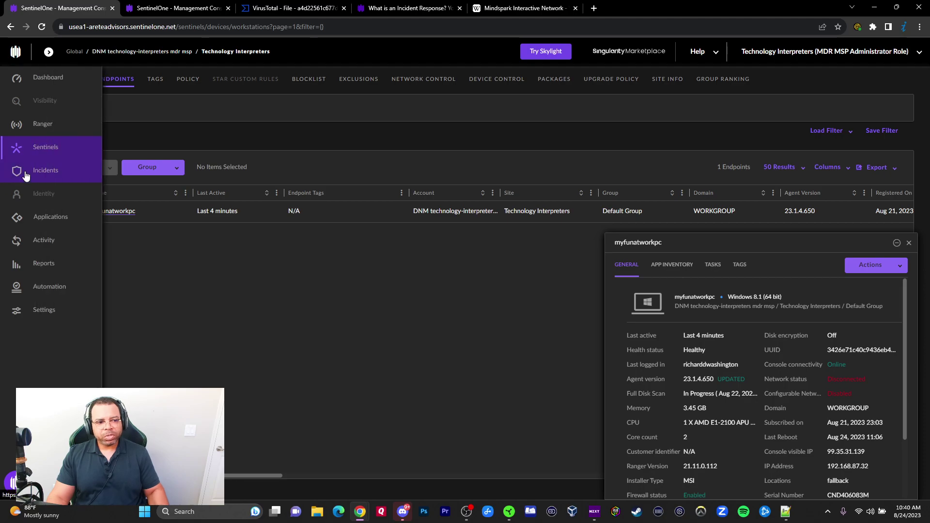
click(14, 216)
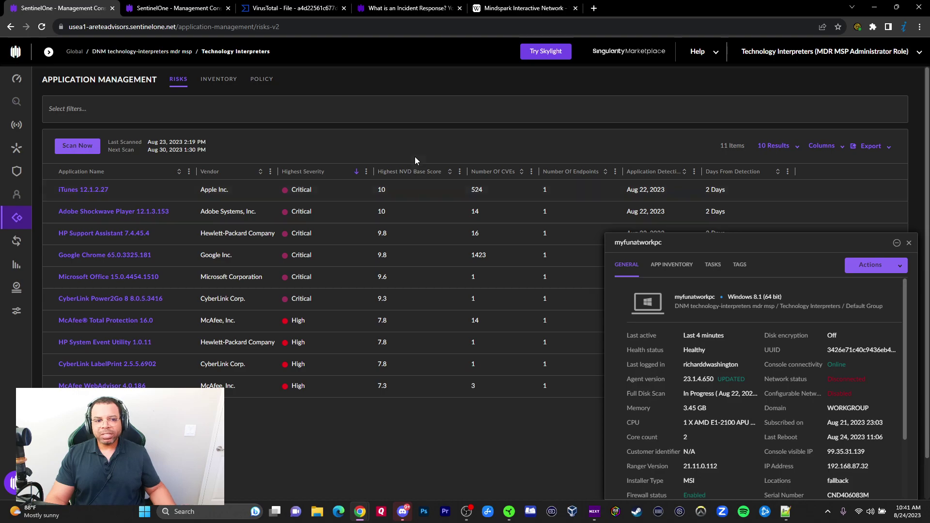
Switch to the 'What is an Incident Response?' article and scroll back to its Introduction.
click(431, 14)
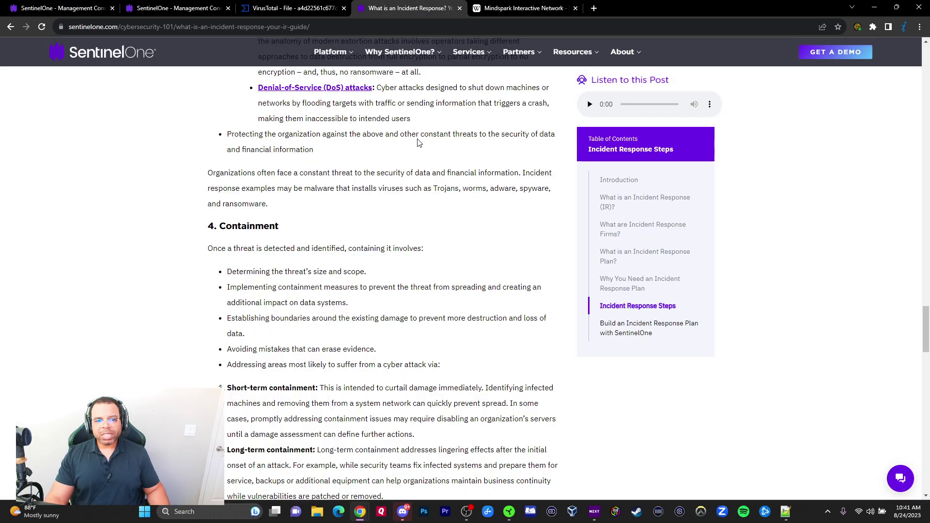
scroll(342, 255, down, 5)
scroll(341, 254, up, 3)
scroll(339, 248, down, 10)
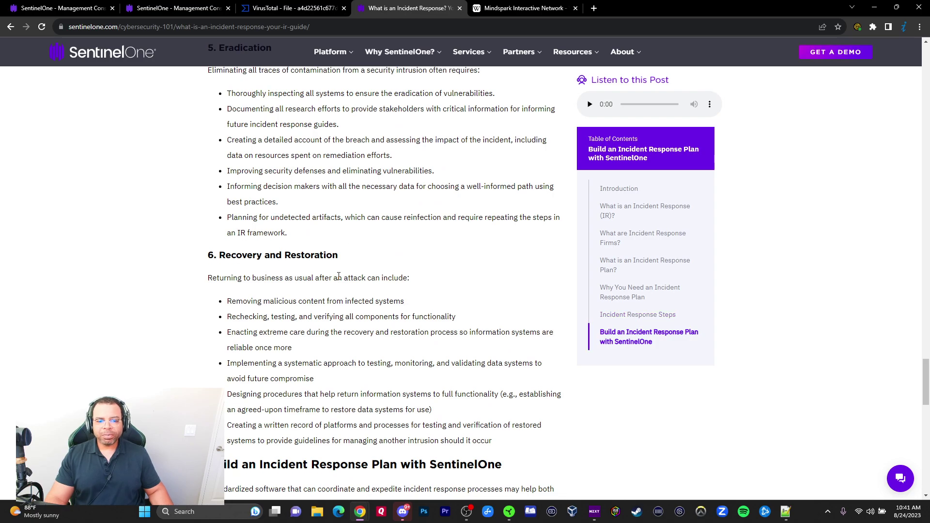
scroll(345, 272, down, 5)
scroll(353, 270, up, 20)
scroll(329, 267, up, 20)
scroll(304, 256, up, 9)
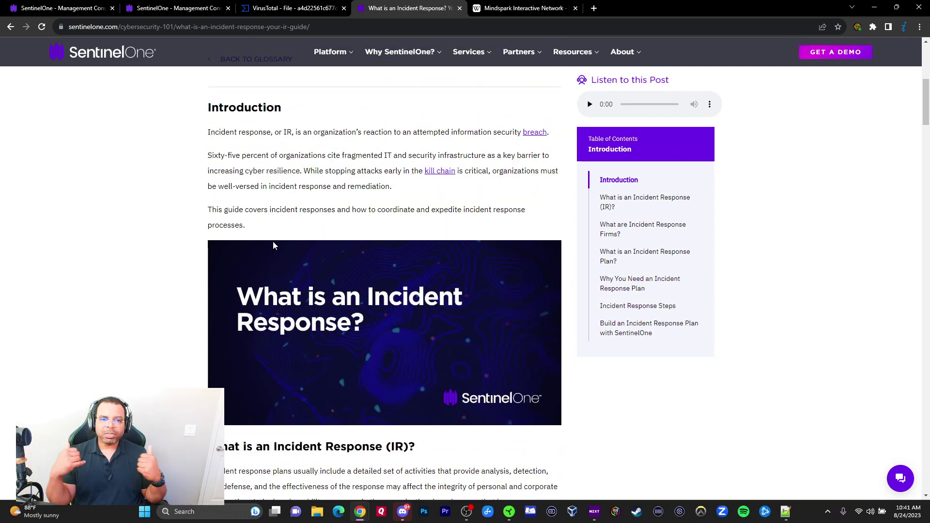